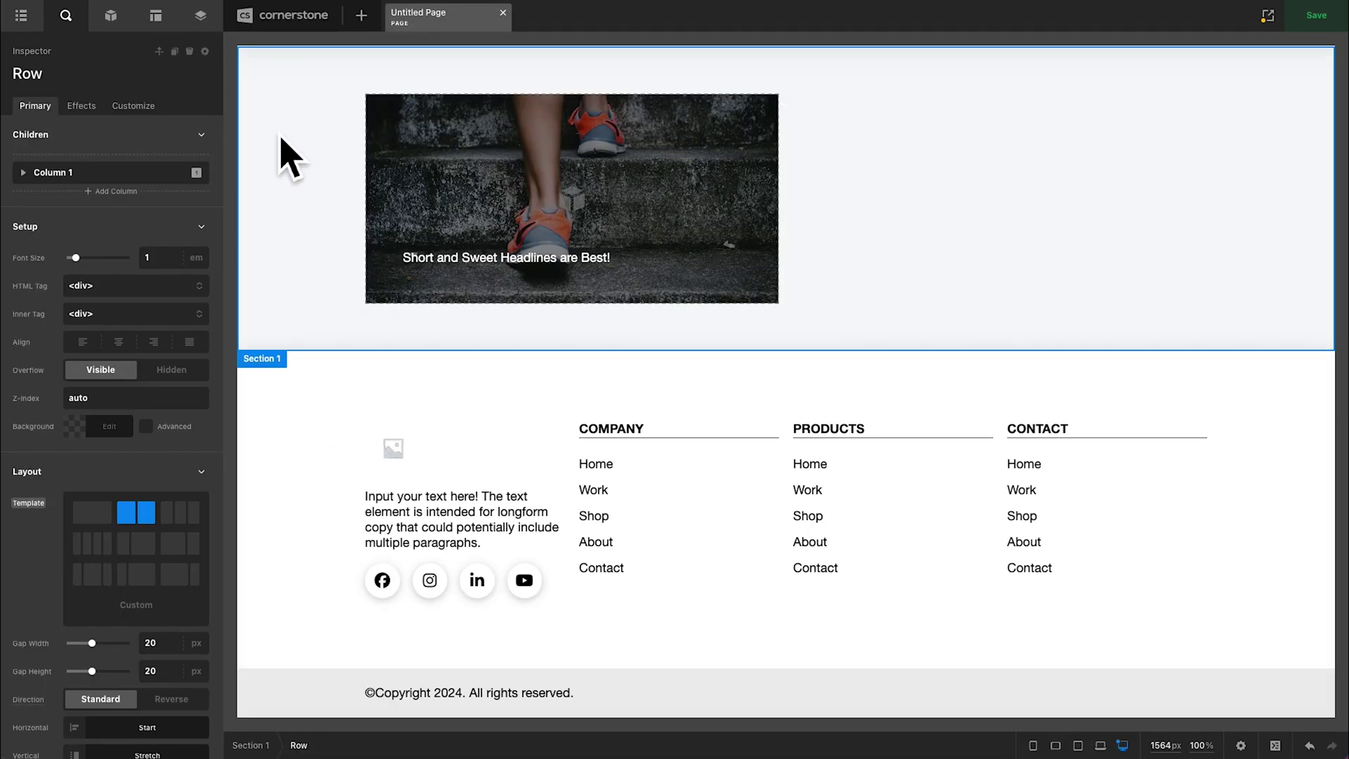
Step: Select Section 1 of the Untitled Page in the builder
{"action": "left_click", "coordinate": [288, 156]}
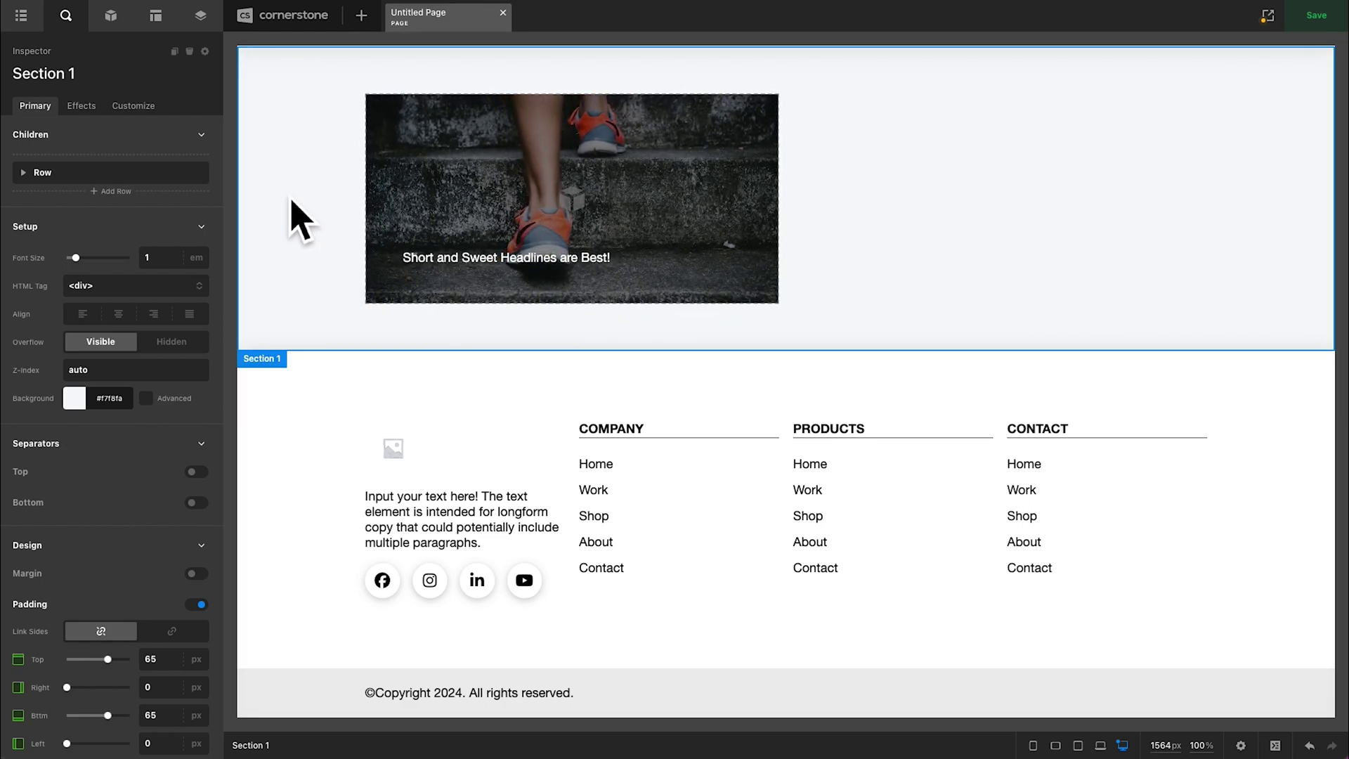
Step: From the Outline, add Section 2 below the photo card using the two-column layout
{"action": "left_click", "coordinate": [21, 15]}
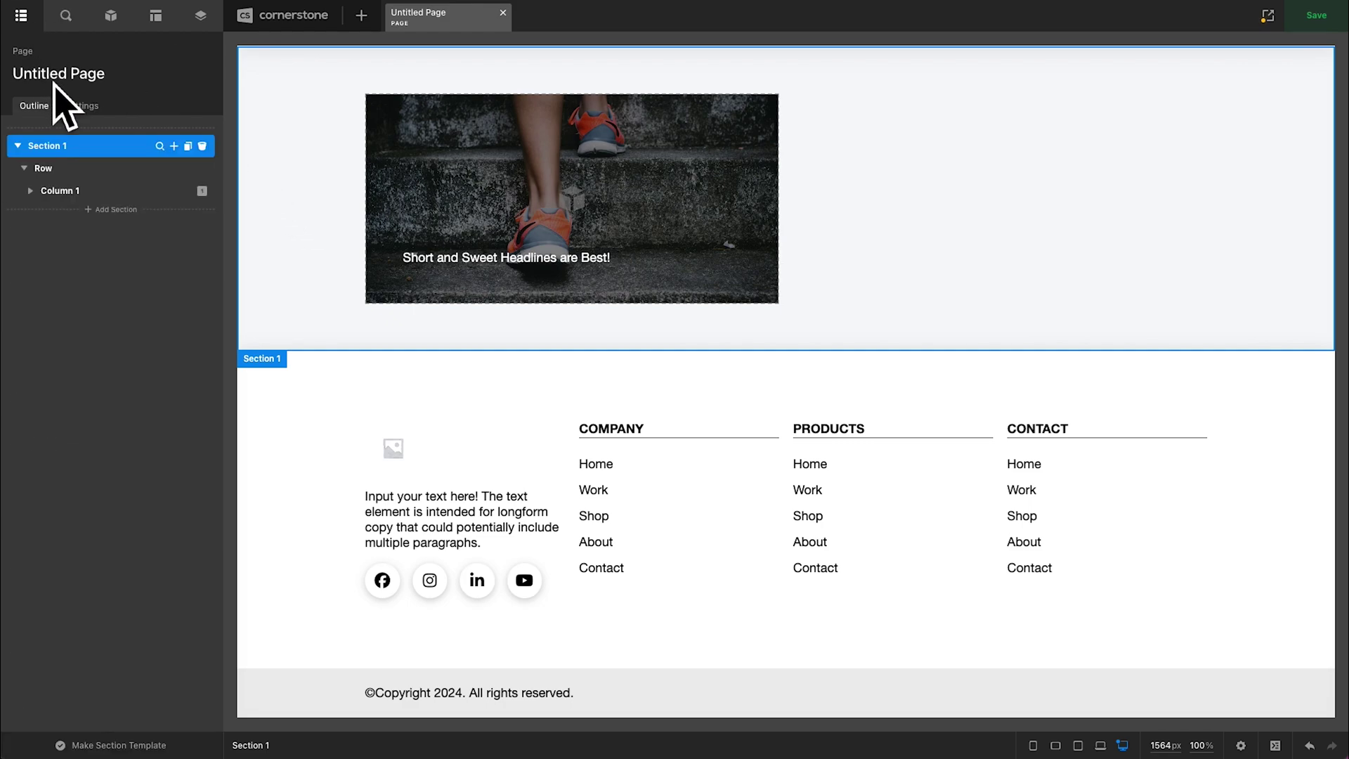
{"action": "left_click", "coordinate": [105, 209]}
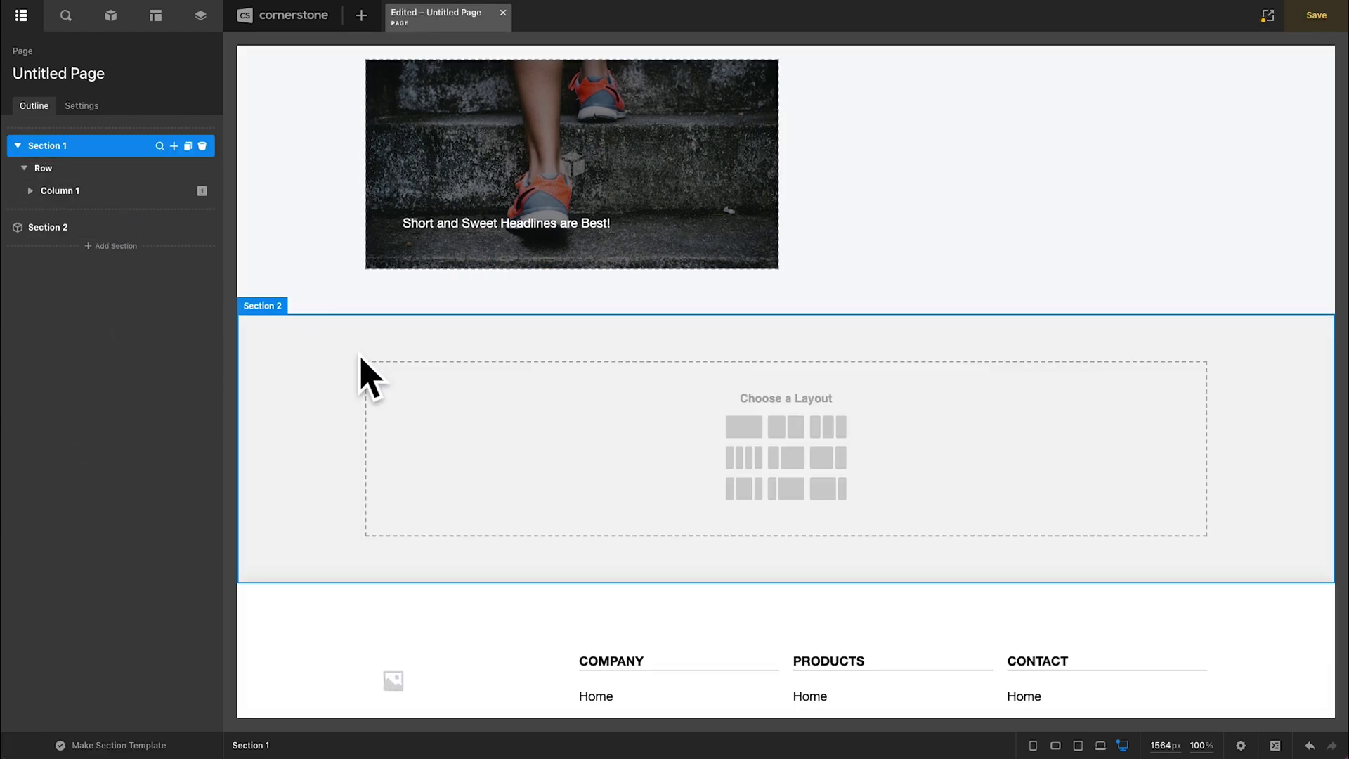
{"action": "left_click", "coordinate": [808, 439]}
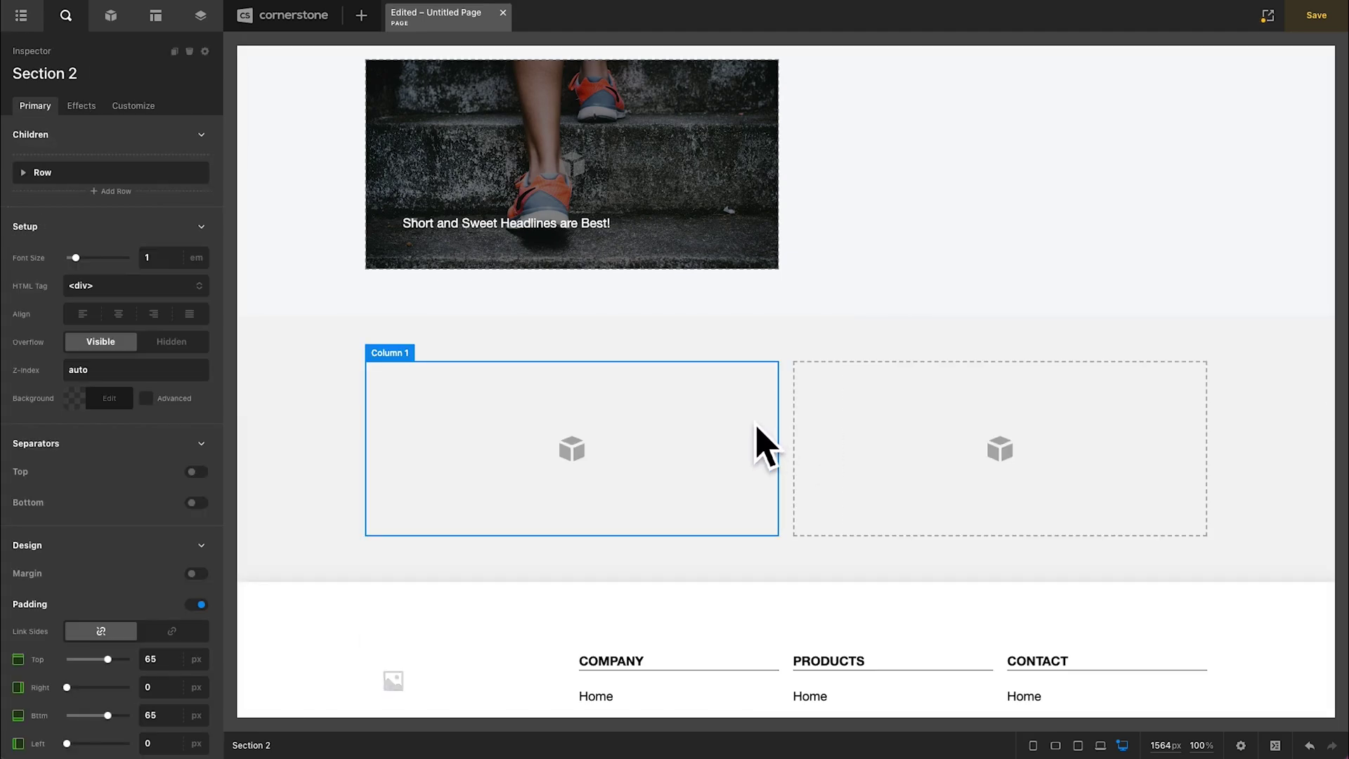
Step: Set Section 2's Column 1 Overflow to Hidden and give it linked 3 em padding
{"action": "left_click", "coordinate": [537, 421]}
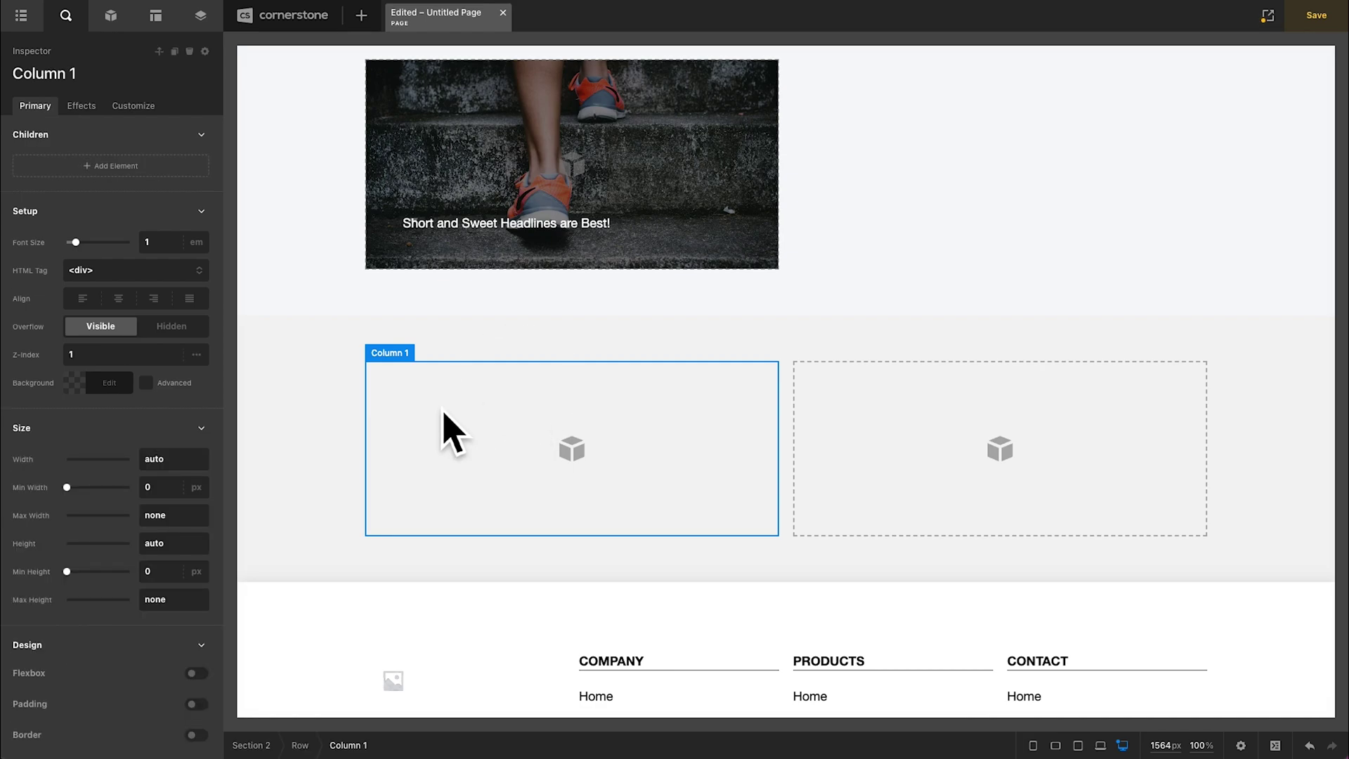
{"action": "left_click", "coordinate": [180, 330]}
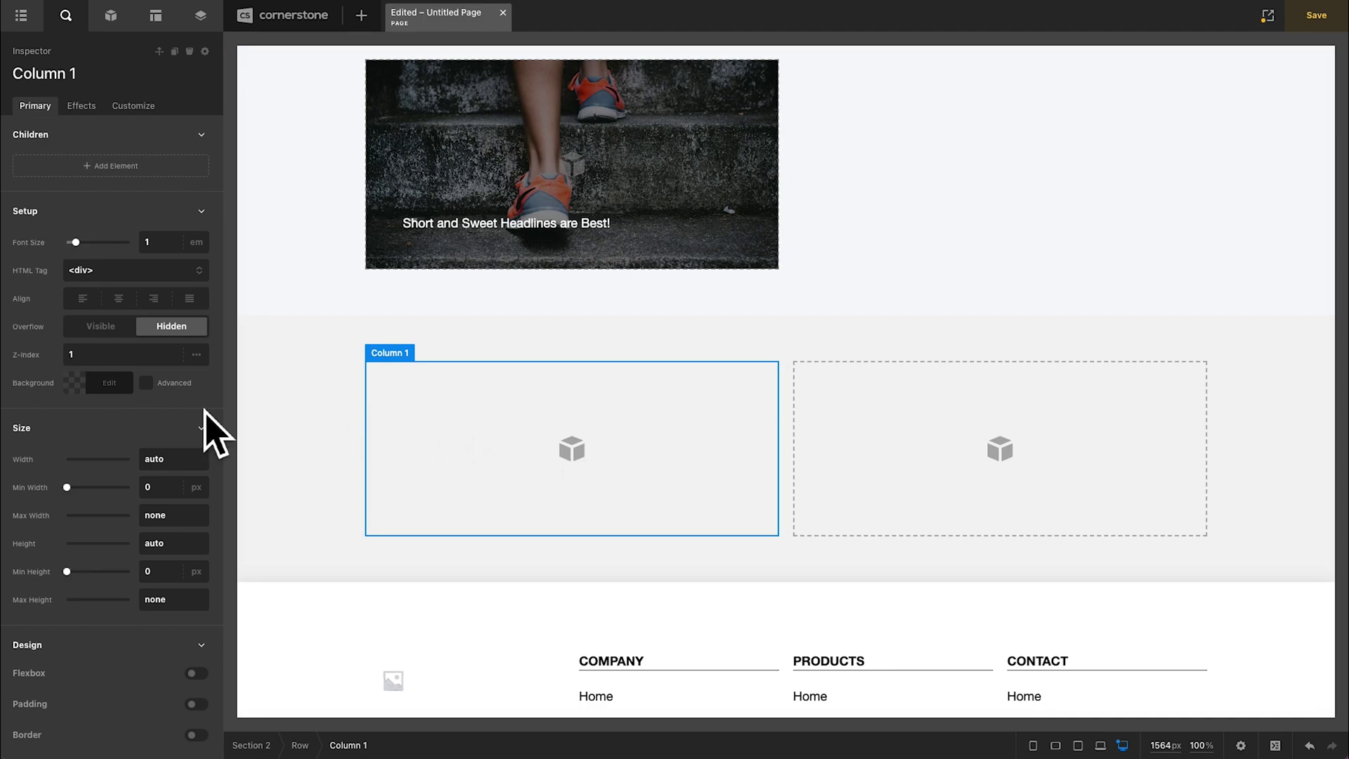
{"action": "scroll", "coordinate": [150, 421], "scroll_direction": "down", "scroll_amount": 3}
{"action": "left_click", "coordinate": [196, 542]}
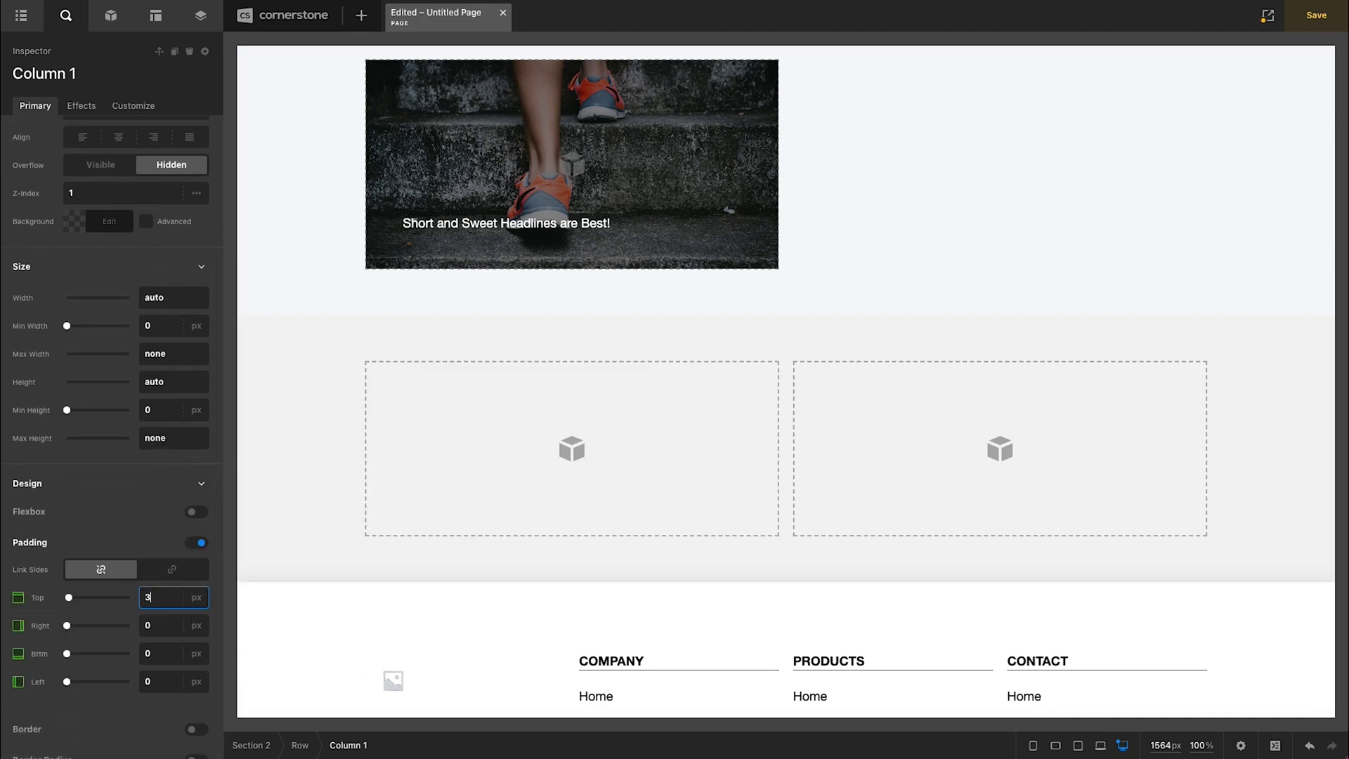
{"action": "type", "text": "3"}
{"action": "left_click", "coordinate": [171, 569]}
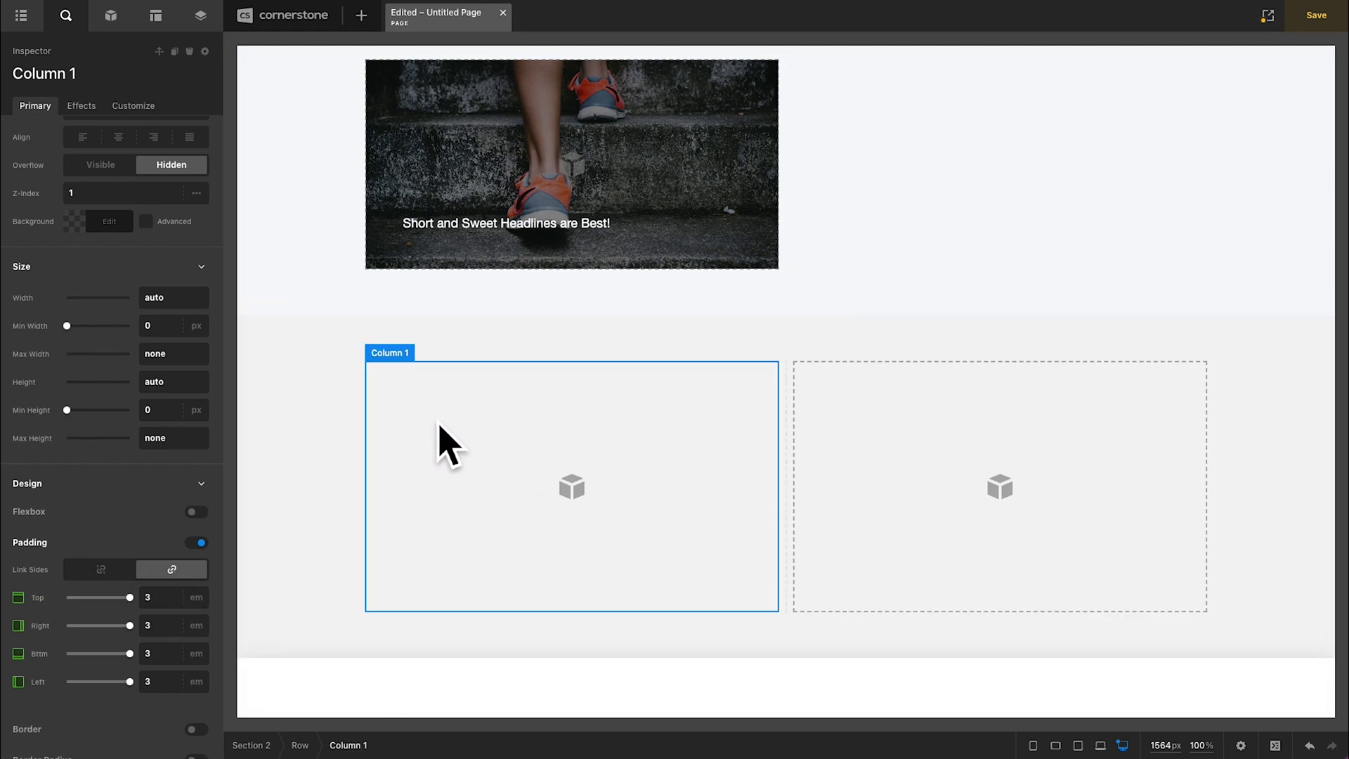
Step: Switch on Link Child Interactions in Column 1's Effects settings
{"action": "left_click", "coordinate": [91, 112]}
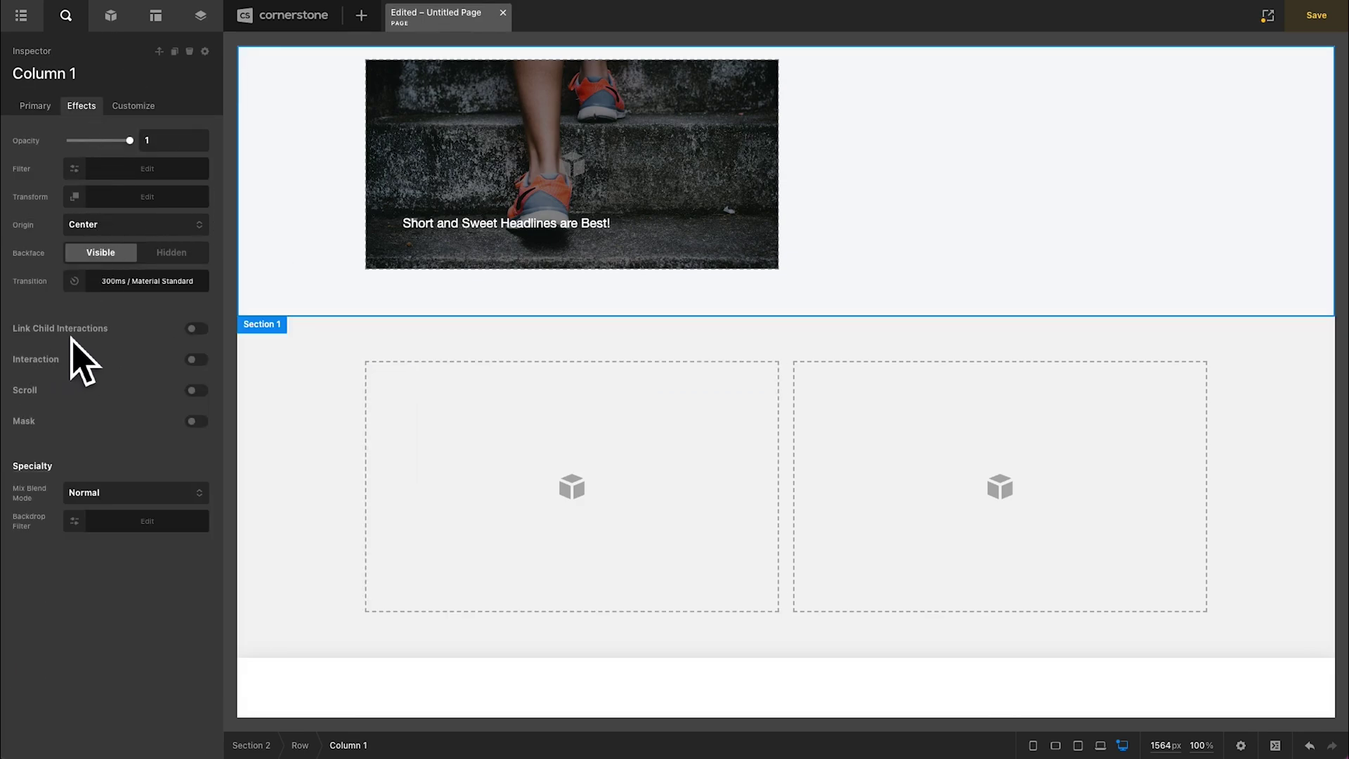
{"action": "left_click", "coordinate": [196, 328]}
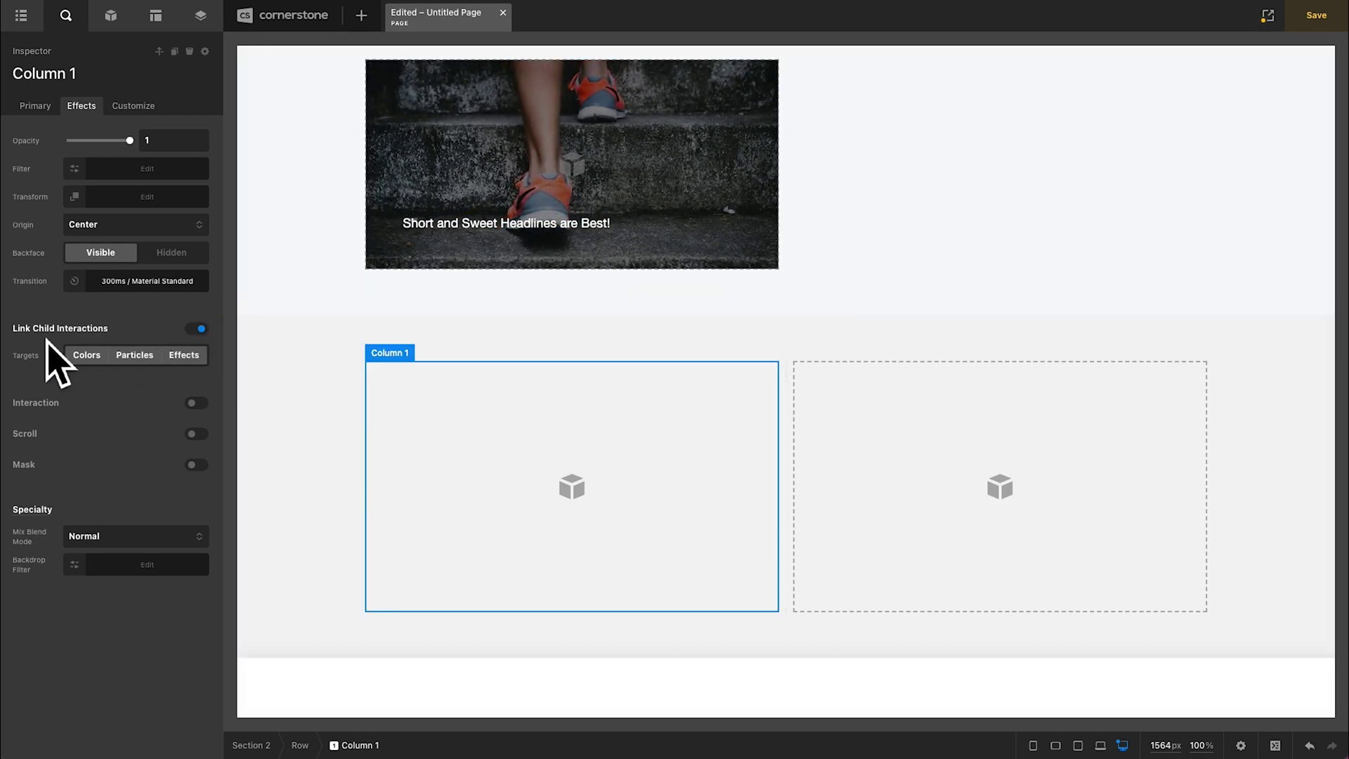
Step: Add a Div to Column 1 and rename it 'Background Image'
{"action": "left_click", "coordinate": [475, 443]}
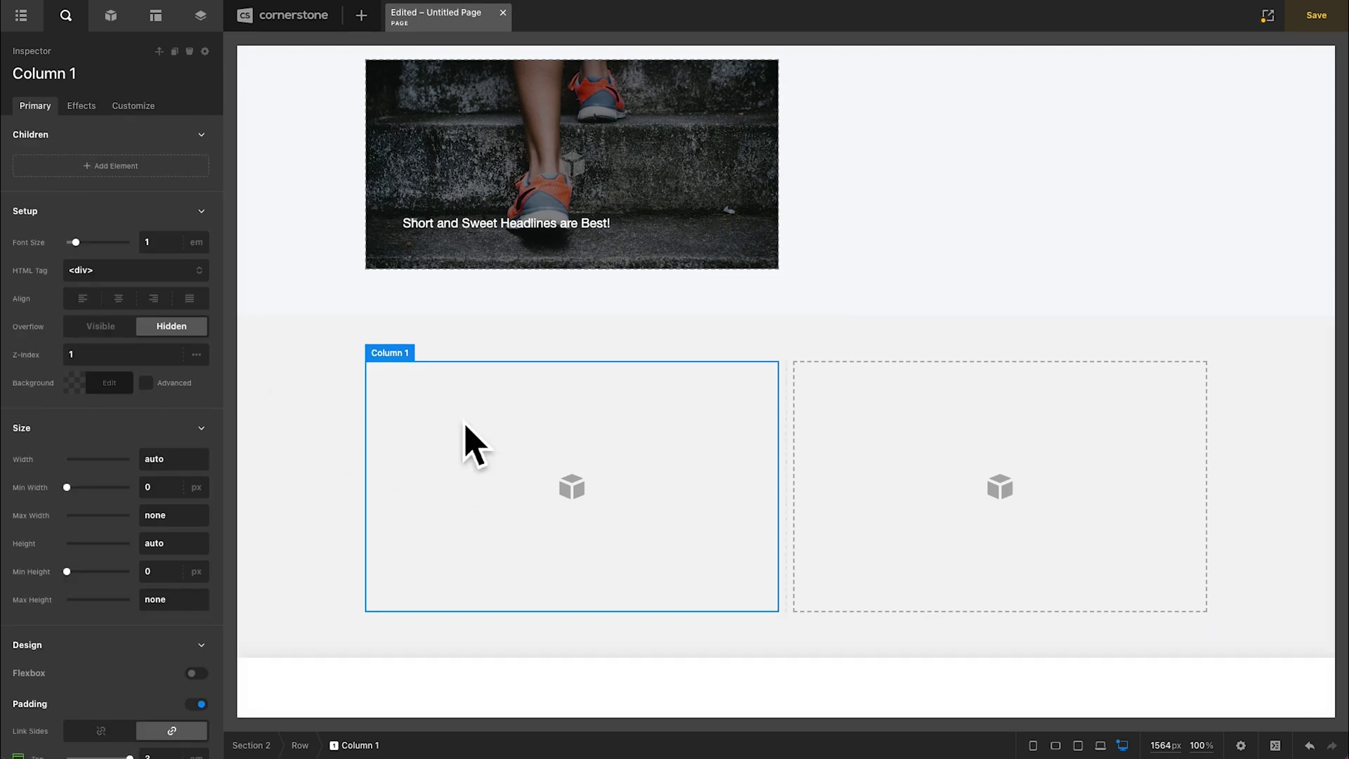
{"action": "left_click", "coordinate": [135, 168]}
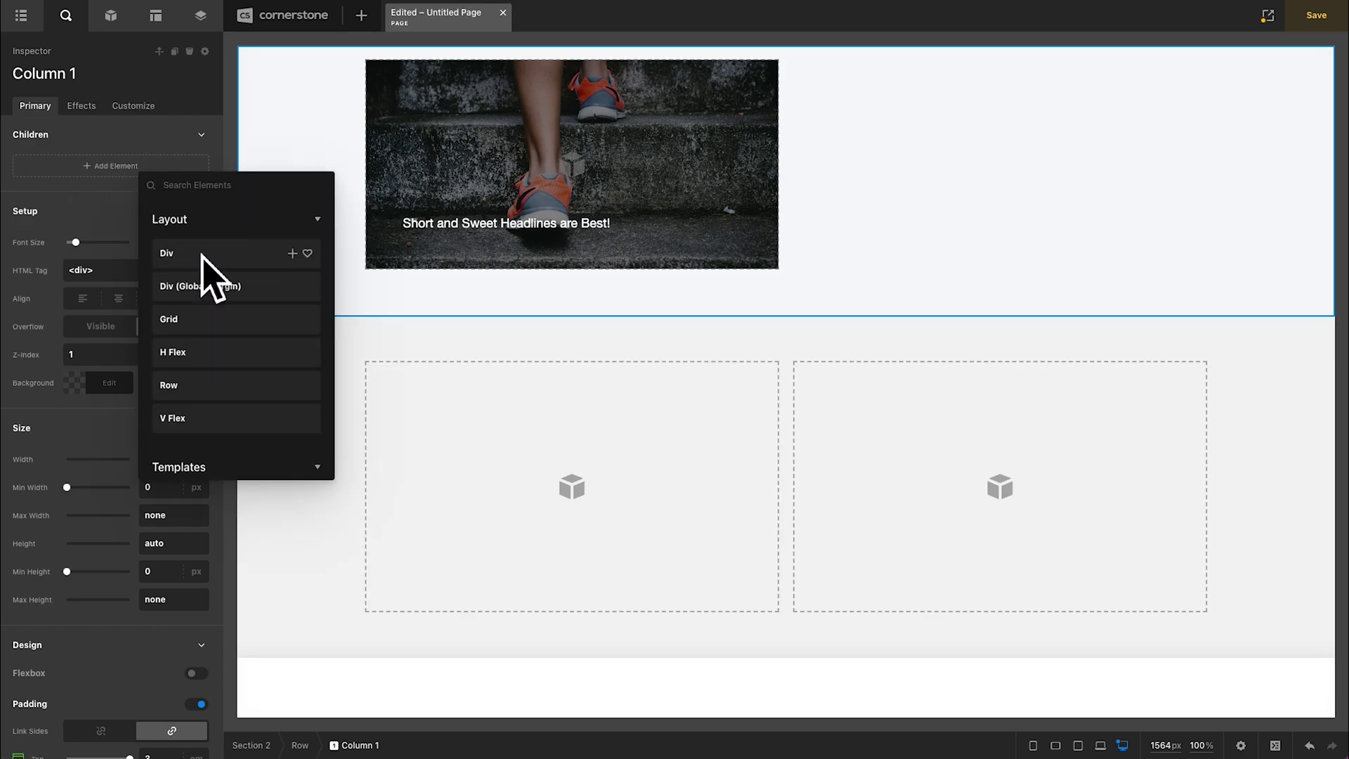
{"action": "left_click", "coordinate": [202, 255]}
{"action": "double_click", "coordinate": [54, 172]}
{"action": "type", "text": "Background Image"}
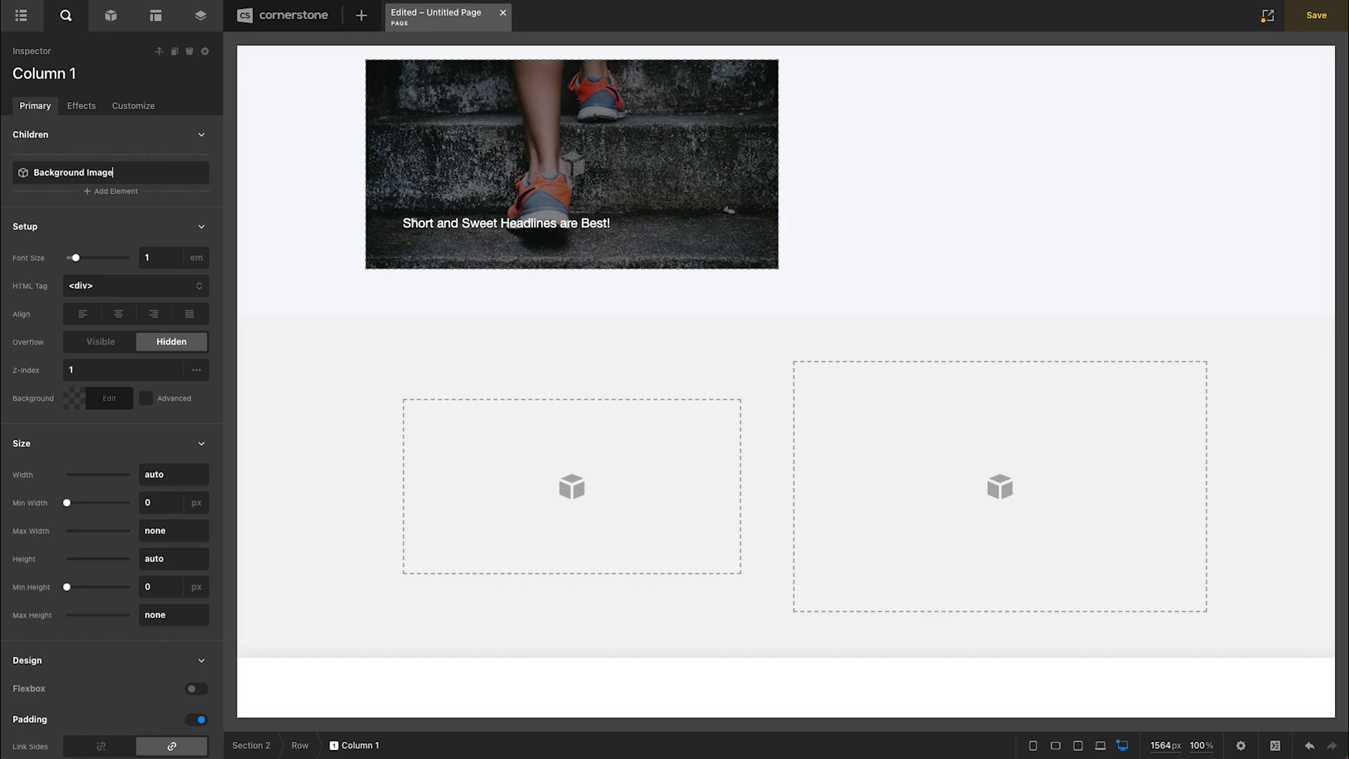
Step: Add a Headline element reading 'Short and Sweet Headlines are Best!' to the column
{"action": "left_click", "coordinate": [111, 191]}
{"action": "type", "text": "head"}
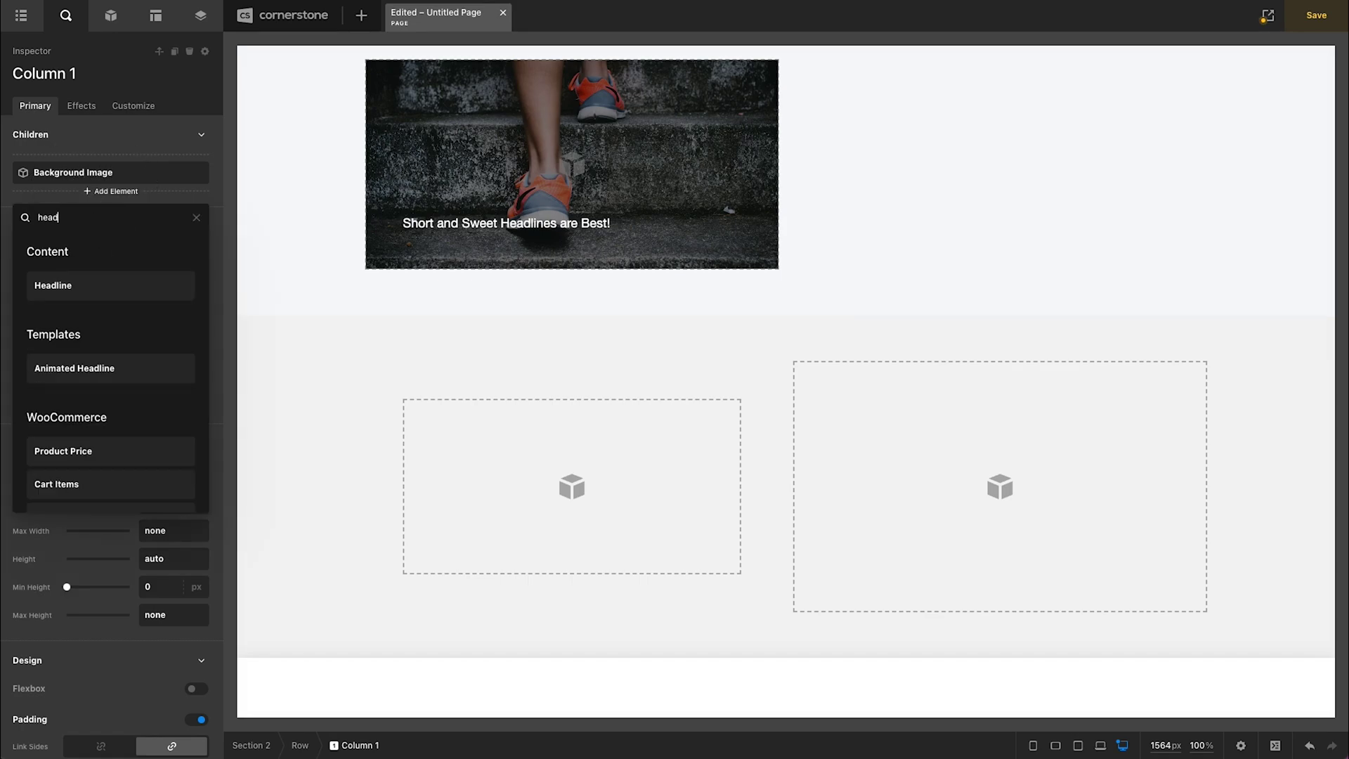
{"action": "left_click", "coordinate": [104, 284]}
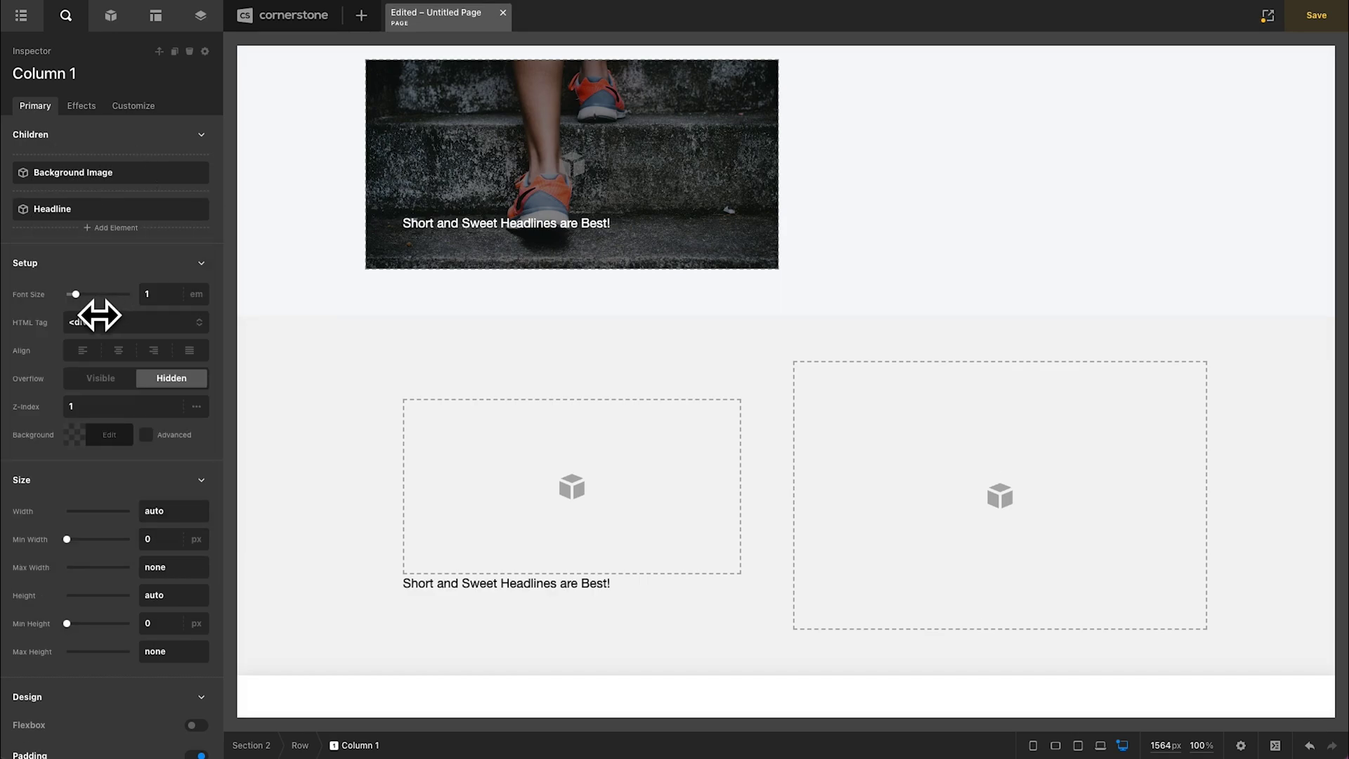
Step: Give the Background Image div a lower background layer showing the stair-running photo
{"action": "left_click", "coordinate": [522, 520]}
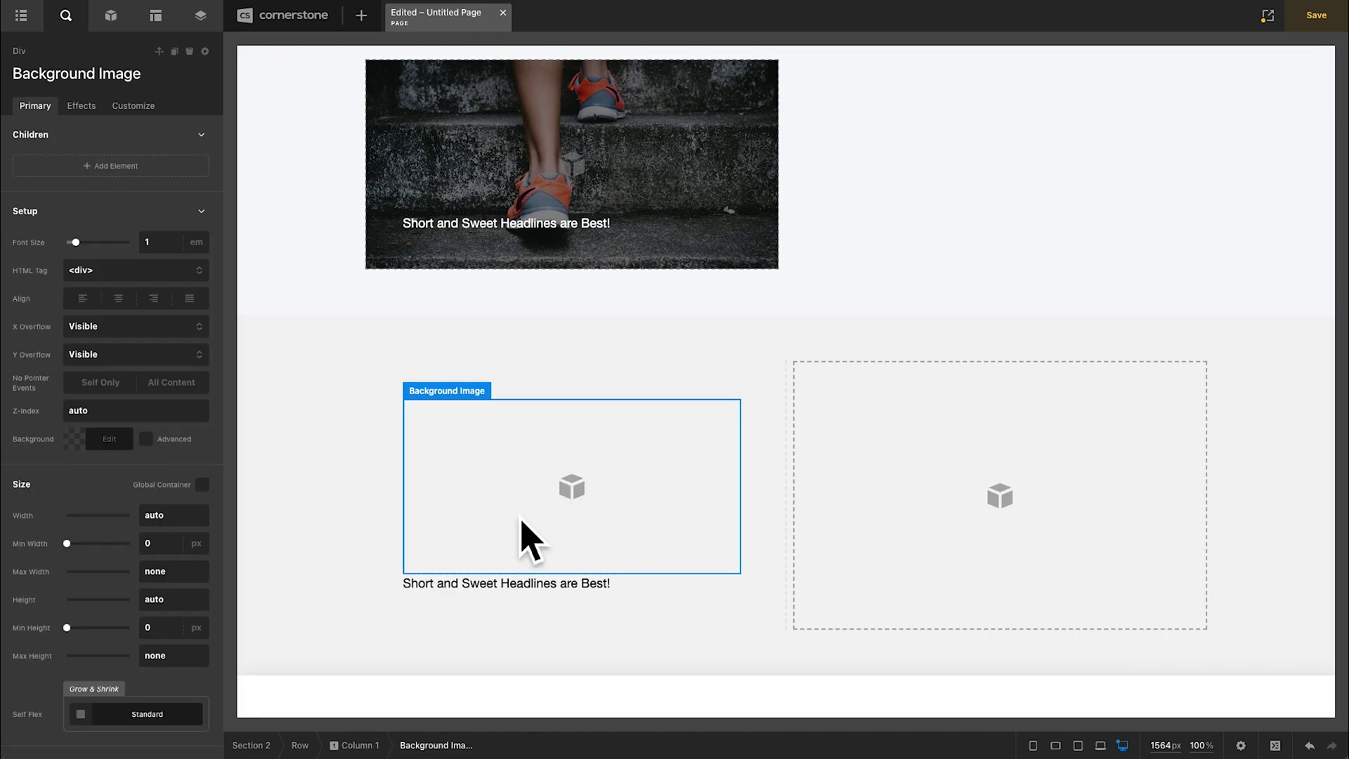
{"action": "left_click", "coordinate": [146, 440]}
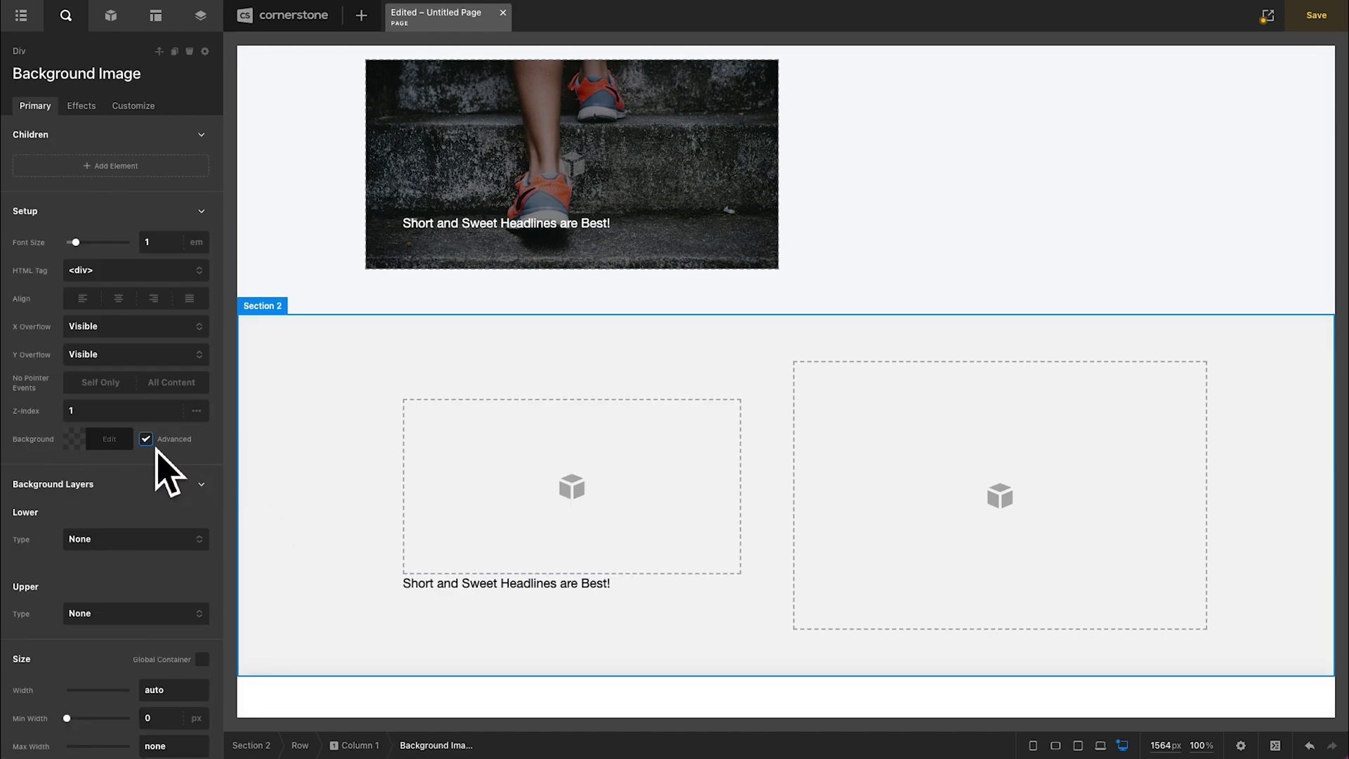
{"action": "left_click", "coordinate": [111, 540]}
{"action": "left_click", "coordinate": [114, 569]}
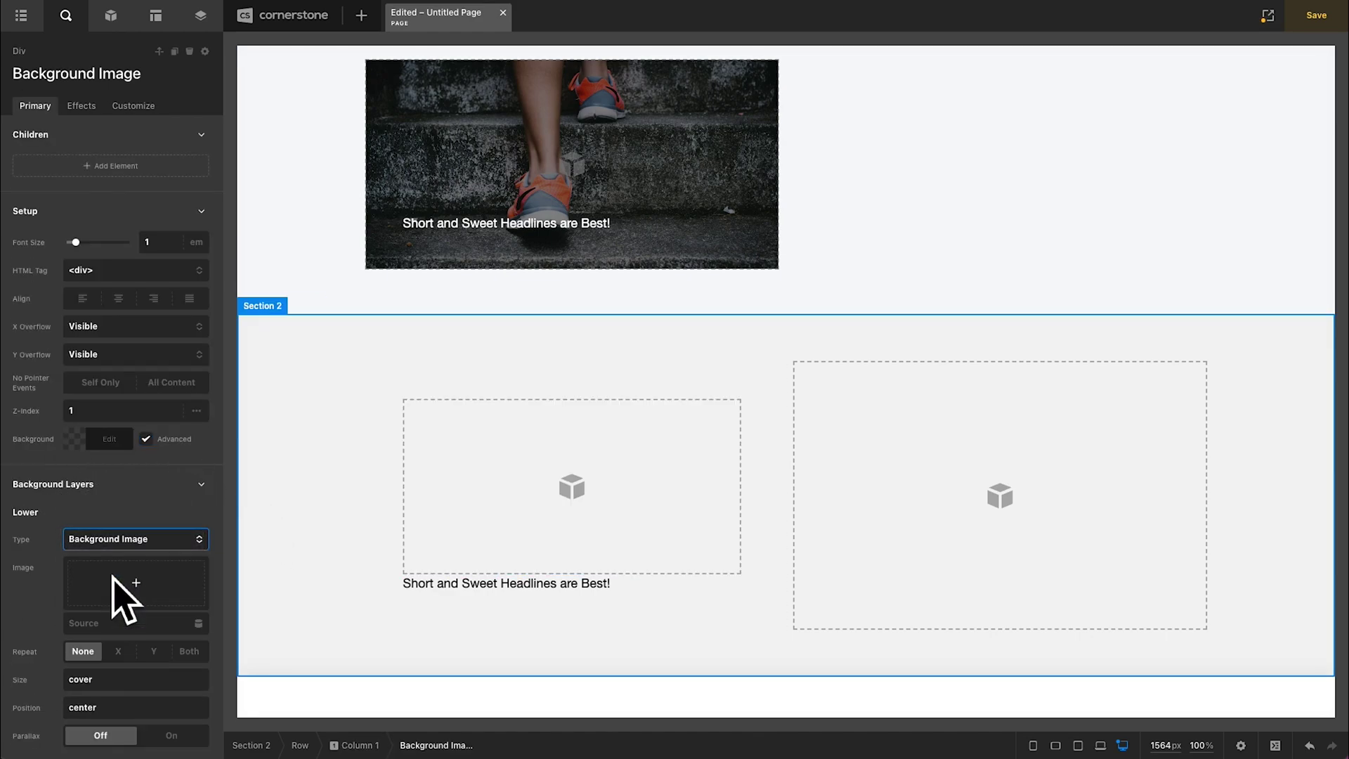
{"action": "left_click", "coordinate": [151, 597]}
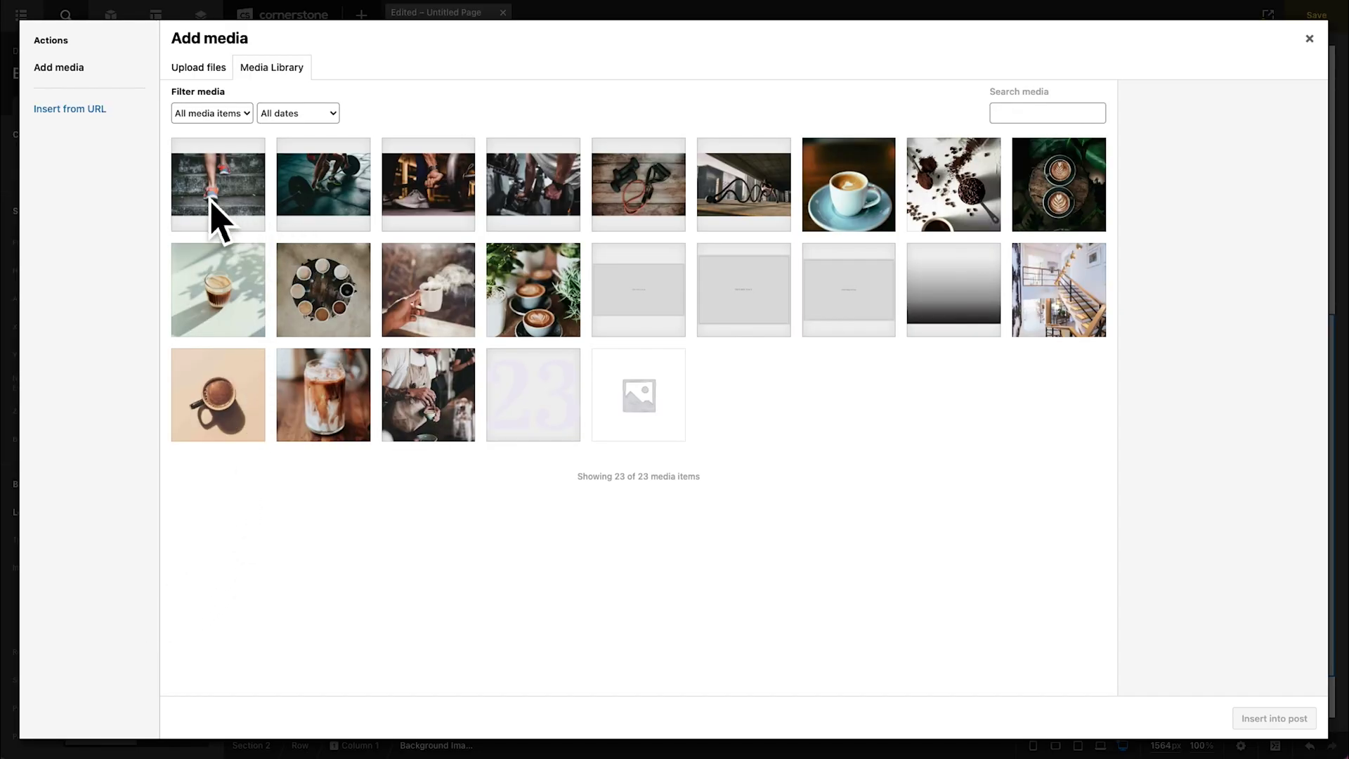
{"action": "left_click", "coordinate": [210, 201]}
{"action": "left_click", "coordinate": [1275, 719]}
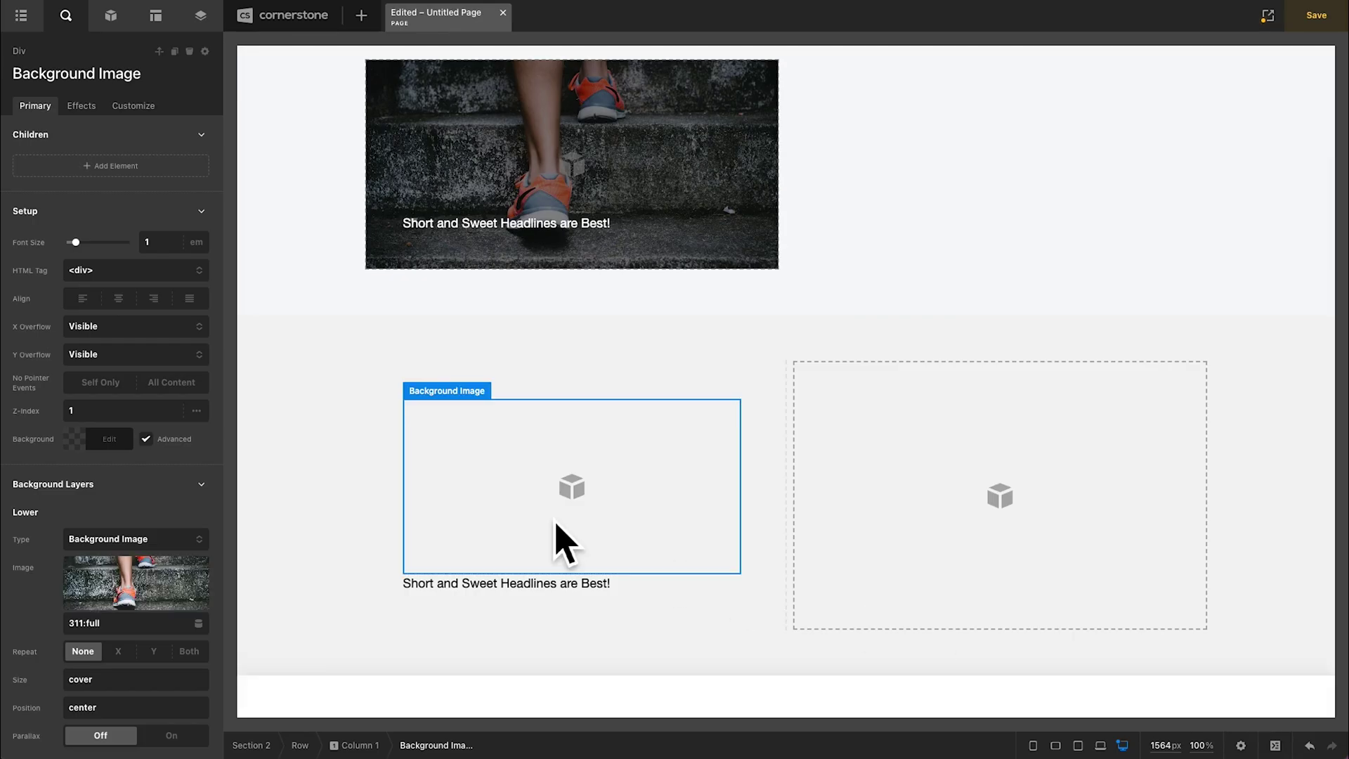
Step: Make the div Absolute with Top, Right, Bottom and Left at 0
{"action": "scroll", "coordinate": [120, 512], "scroll_direction": "down", "scroll_amount": 5}
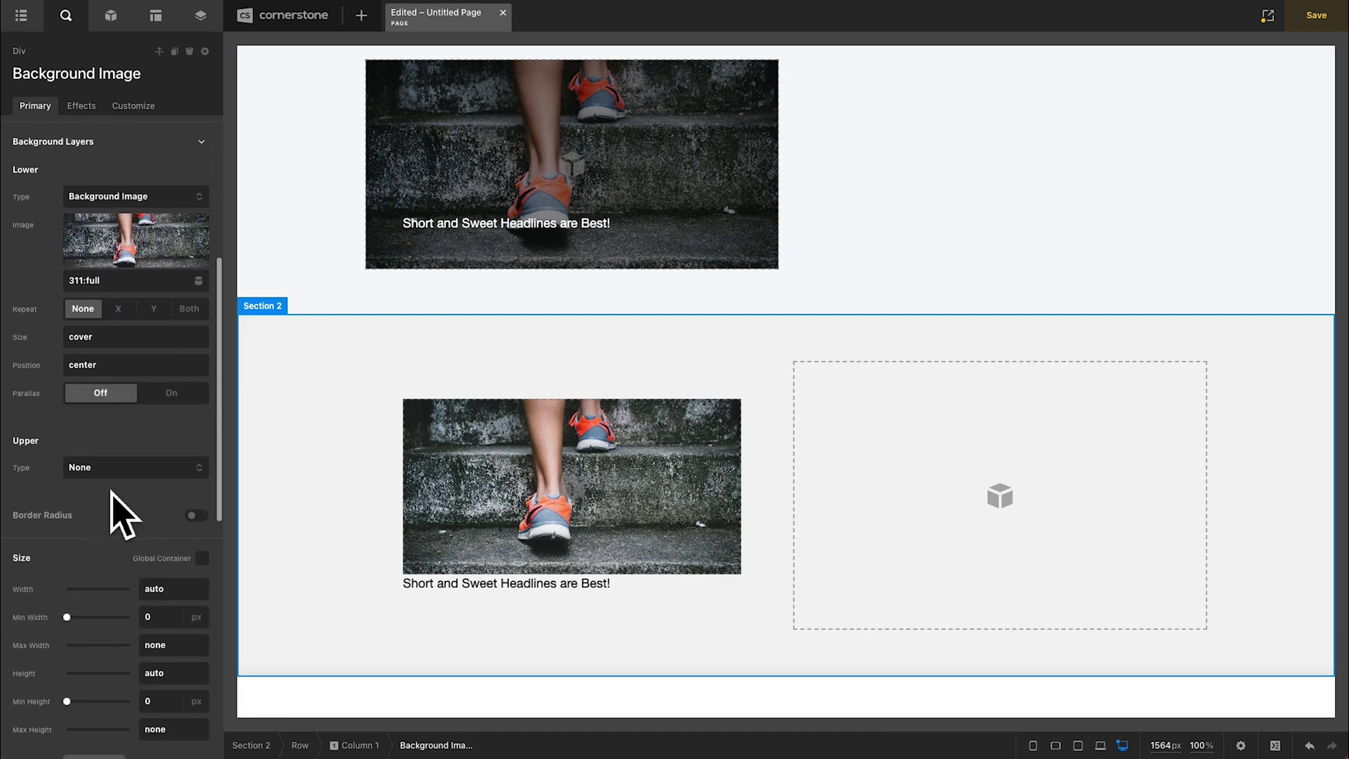
{"action": "scroll", "coordinate": [113, 492], "scroll_direction": "down", "scroll_amount": 7}
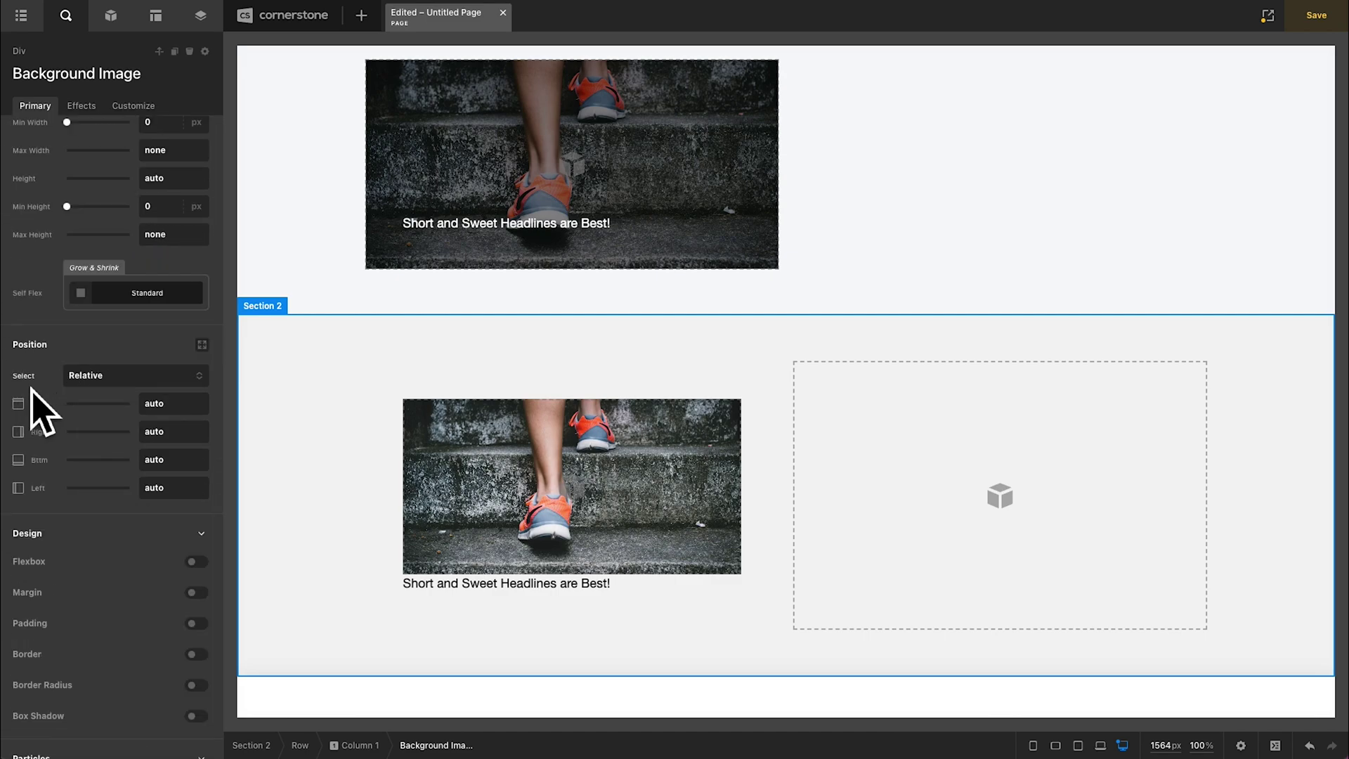
{"action": "left_click", "coordinate": [209, 353]}
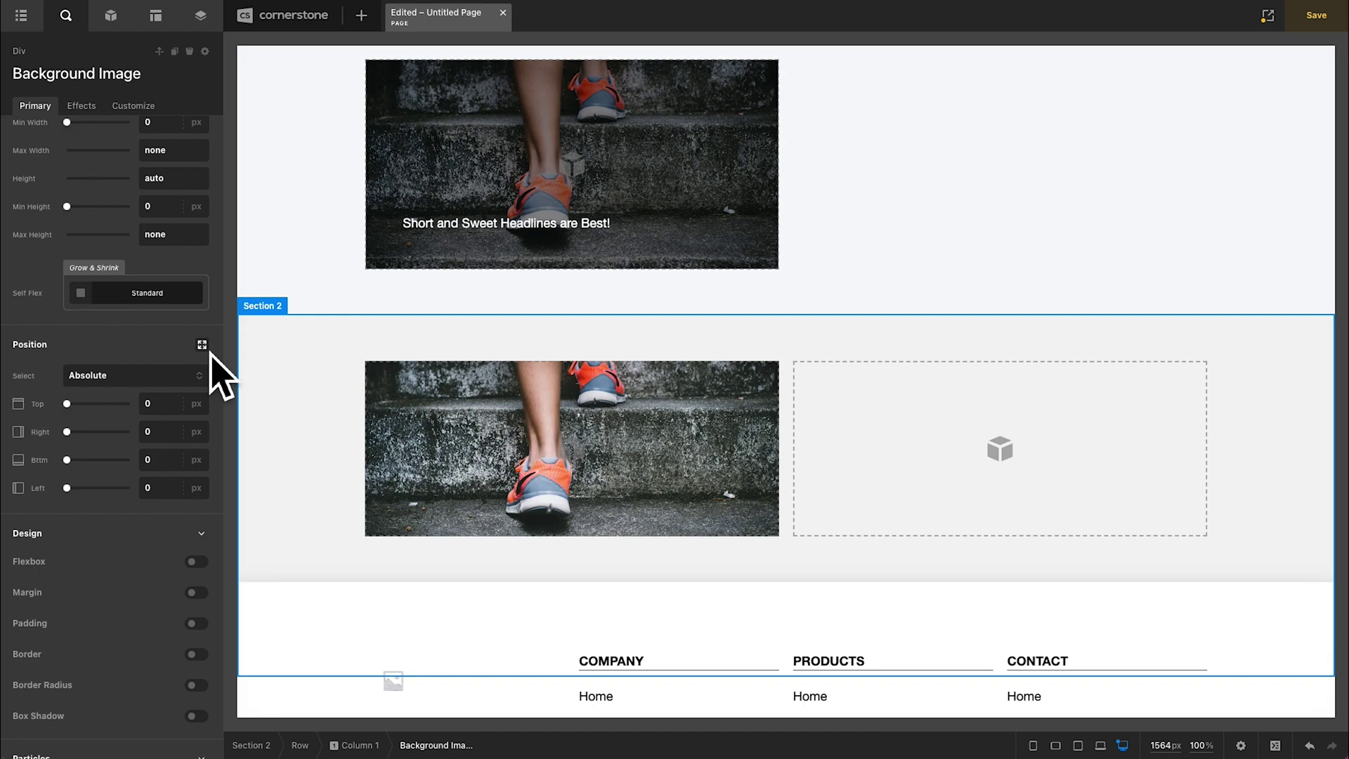
{"action": "scroll", "coordinate": [63, 379], "scroll_direction": "up", "scroll_amount": 10}
Step: Set the Background Image div's Z-Index to -1 so it sits behind the headline
{"action": "left_click", "coordinate": [105, 410]}
{"action": "type", "text": "1"}
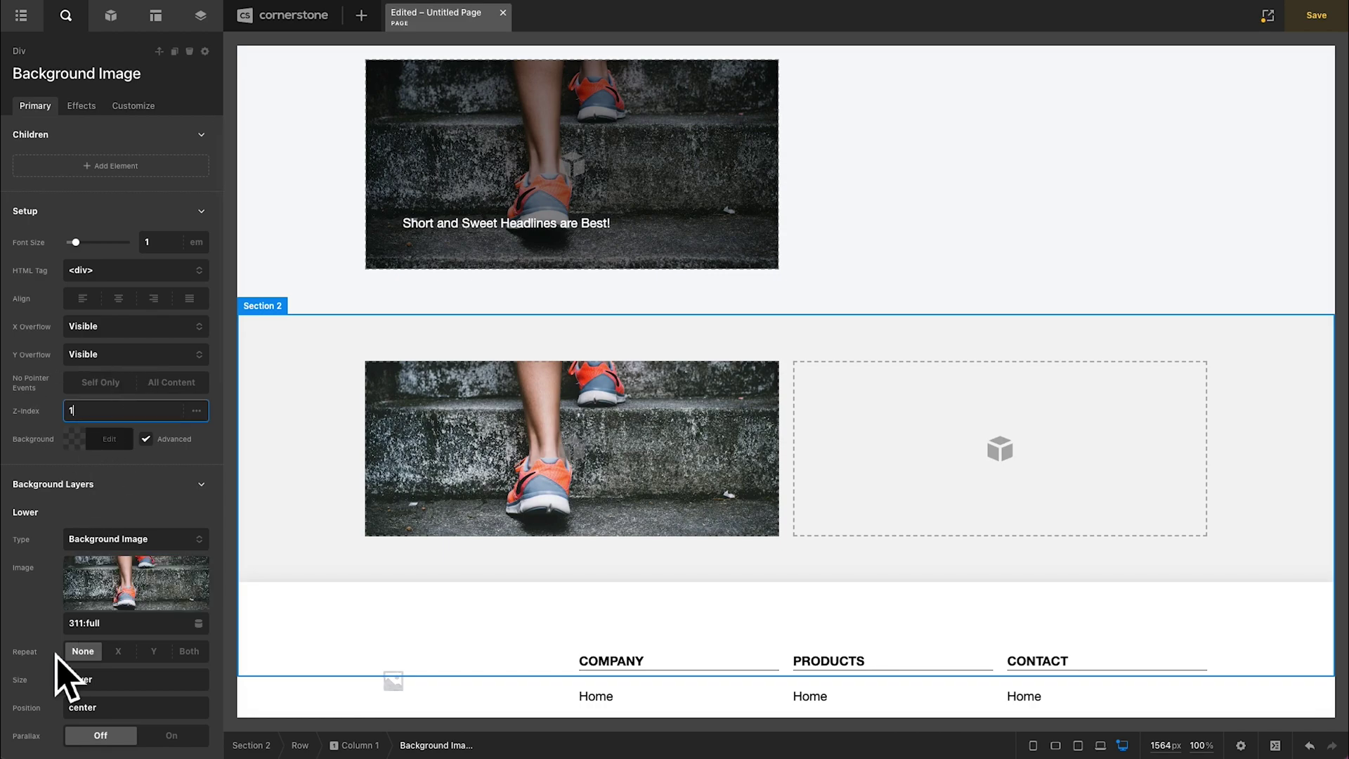
{"action": "type", "text": "-1"}
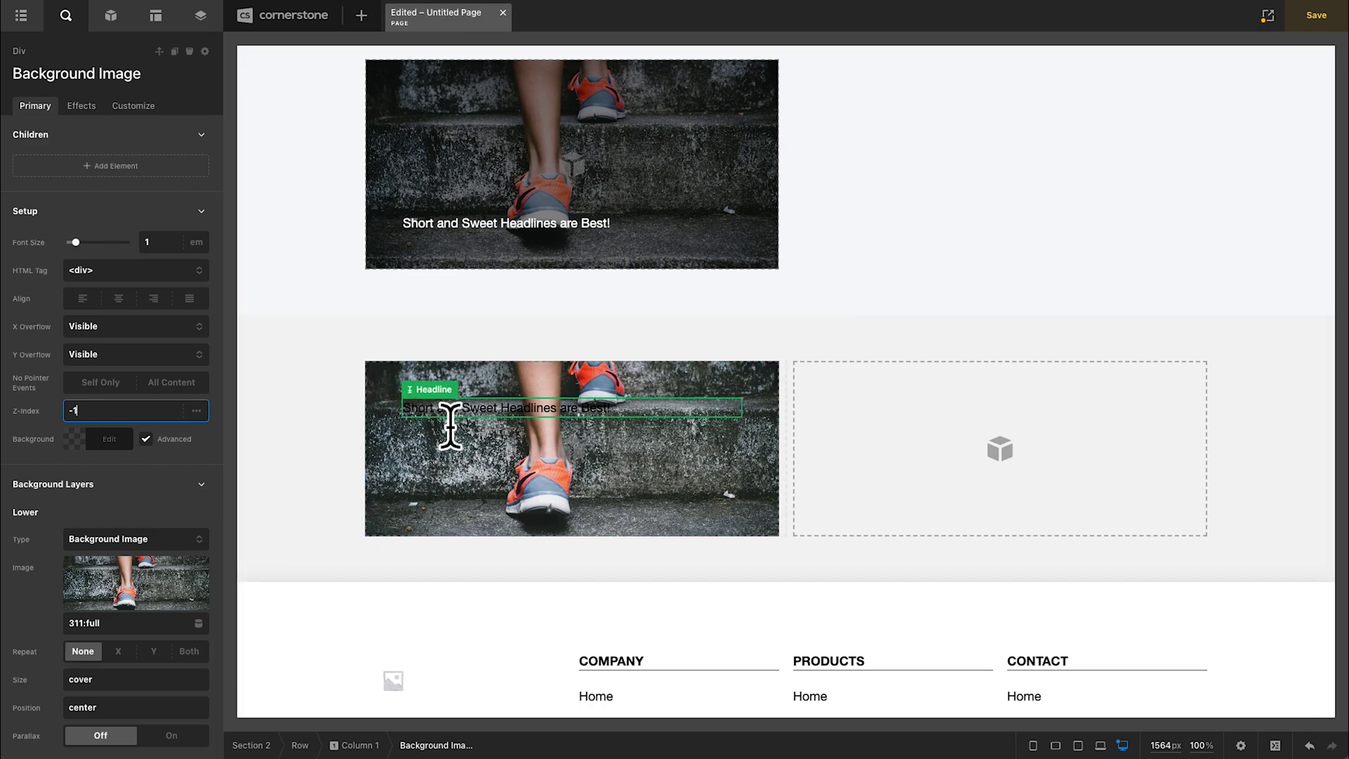
{"action": "left_click", "coordinate": [435, 481]}
Step: Make the upper background layer a Color of rgba(0, 0, 0, 0.5) to darken the photo
{"action": "scroll", "coordinate": [153, 517], "scroll_direction": "down", "scroll_amount": 10}
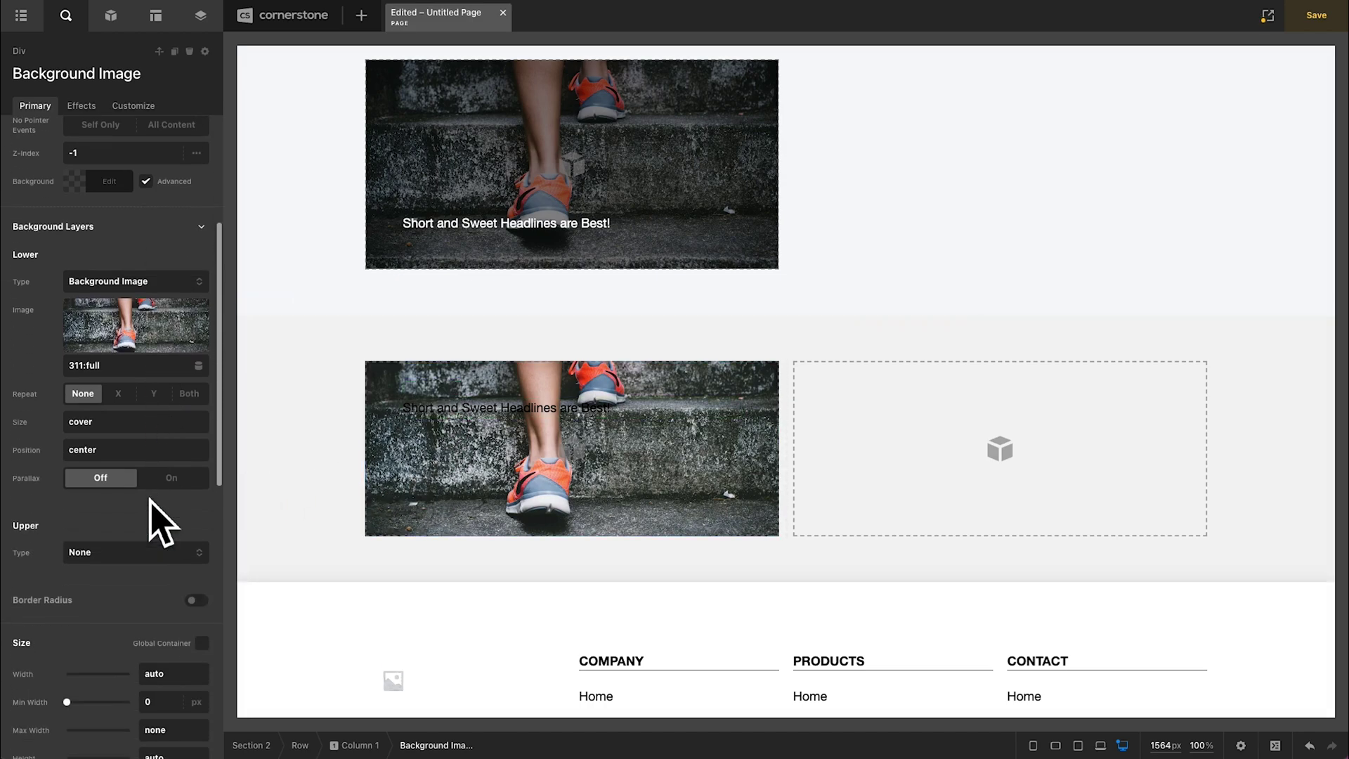
{"action": "scroll", "coordinate": [148, 436], "scroll_direction": "up", "scroll_amount": 3}
{"action": "left_click", "coordinate": [141, 247]}
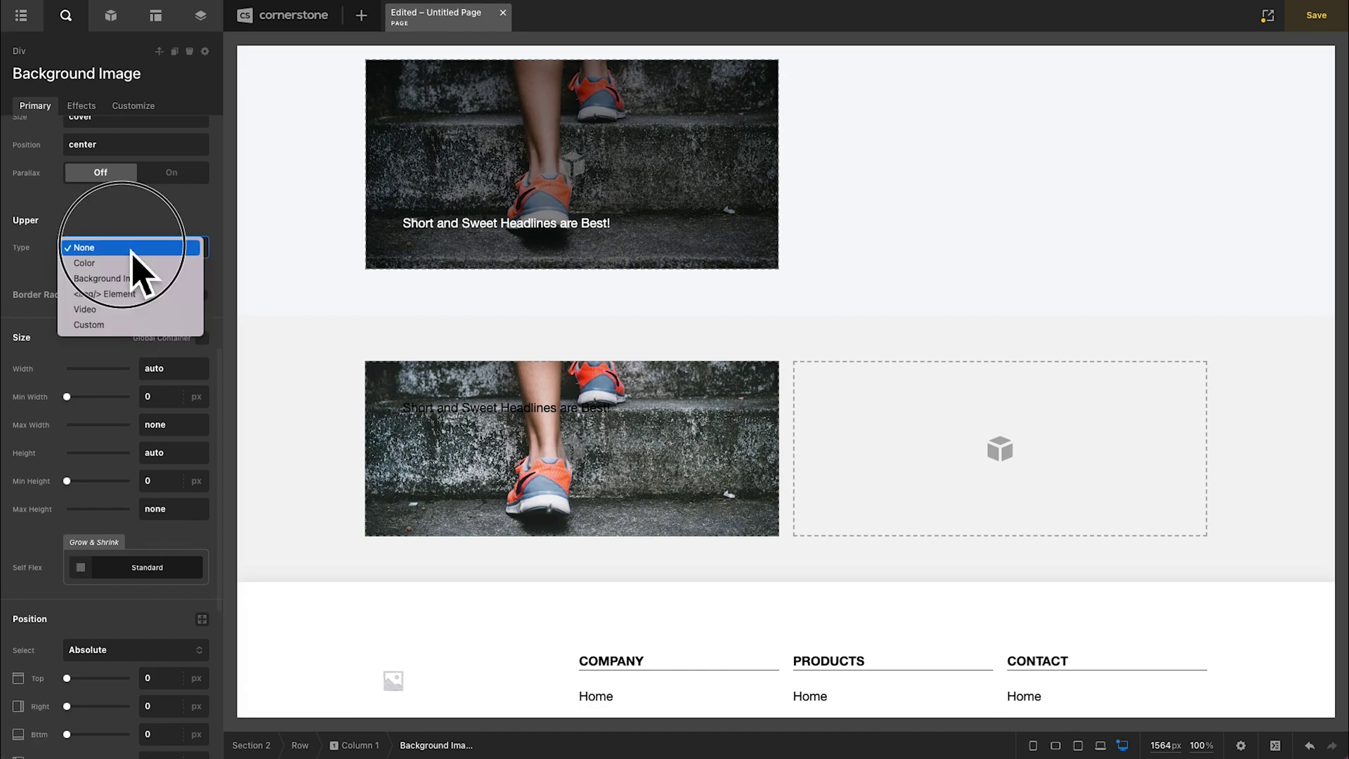
{"action": "left_click", "coordinate": [116, 262]}
{"action": "left_click", "coordinate": [111, 281]}
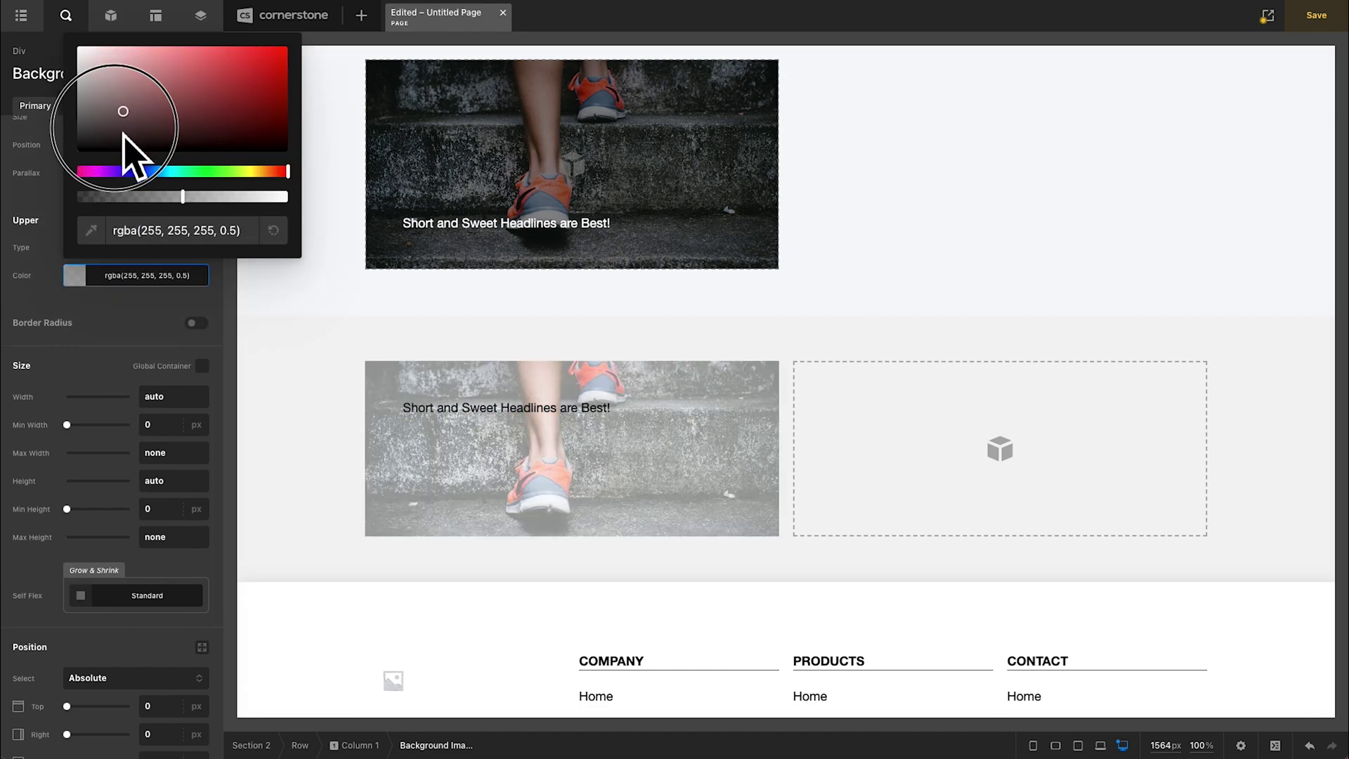
{"action": "left_click_drag", "start_coordinate": [120, 150], "coordinate": [106, 265]}
{"action": "left_click", "coordinate": [141, 316]}
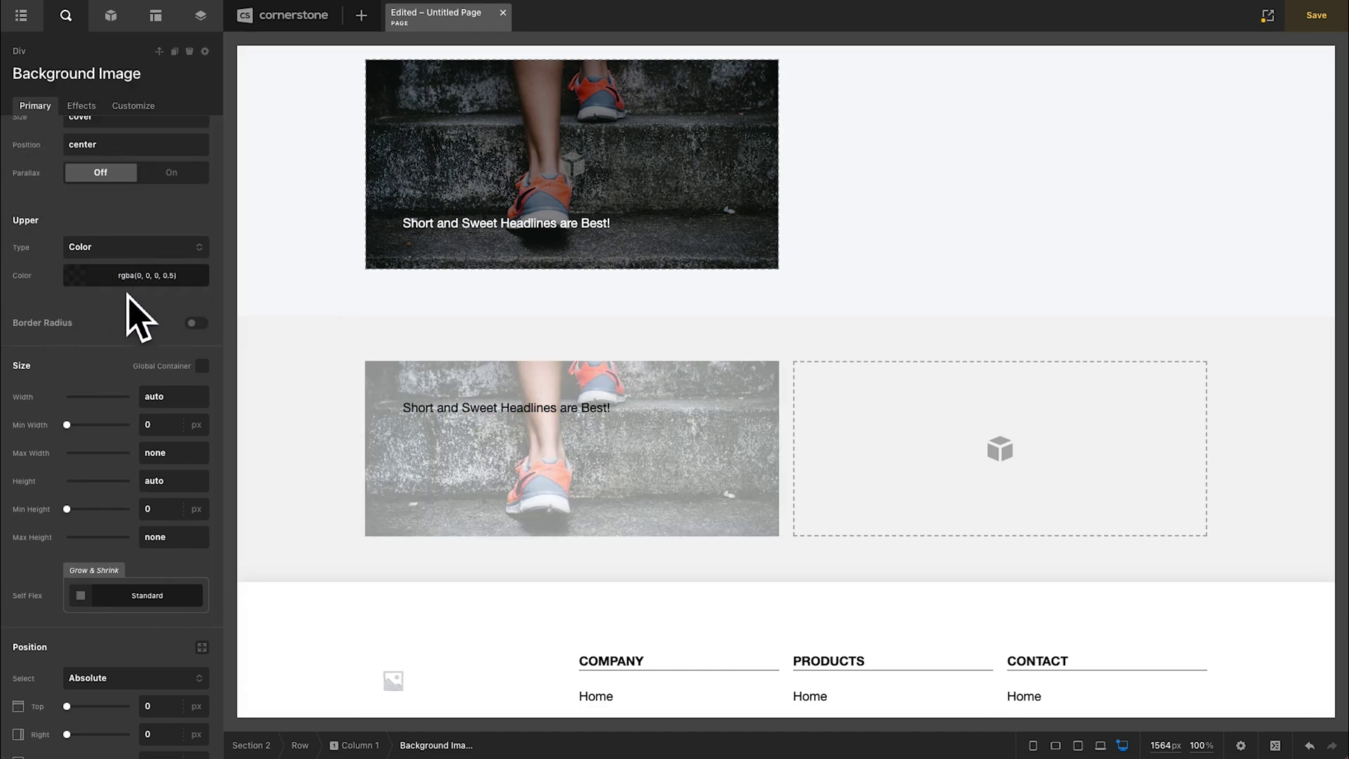
Step: Set the Section 2 headline's text colour to white, rgb(255, 255, 255)
{"action": "left_click", "coordinate": [443, 418]}
{"action": "scroll", "coordinate": [106, 485], "scroll_direction": "down", "scroll_amount": 5}
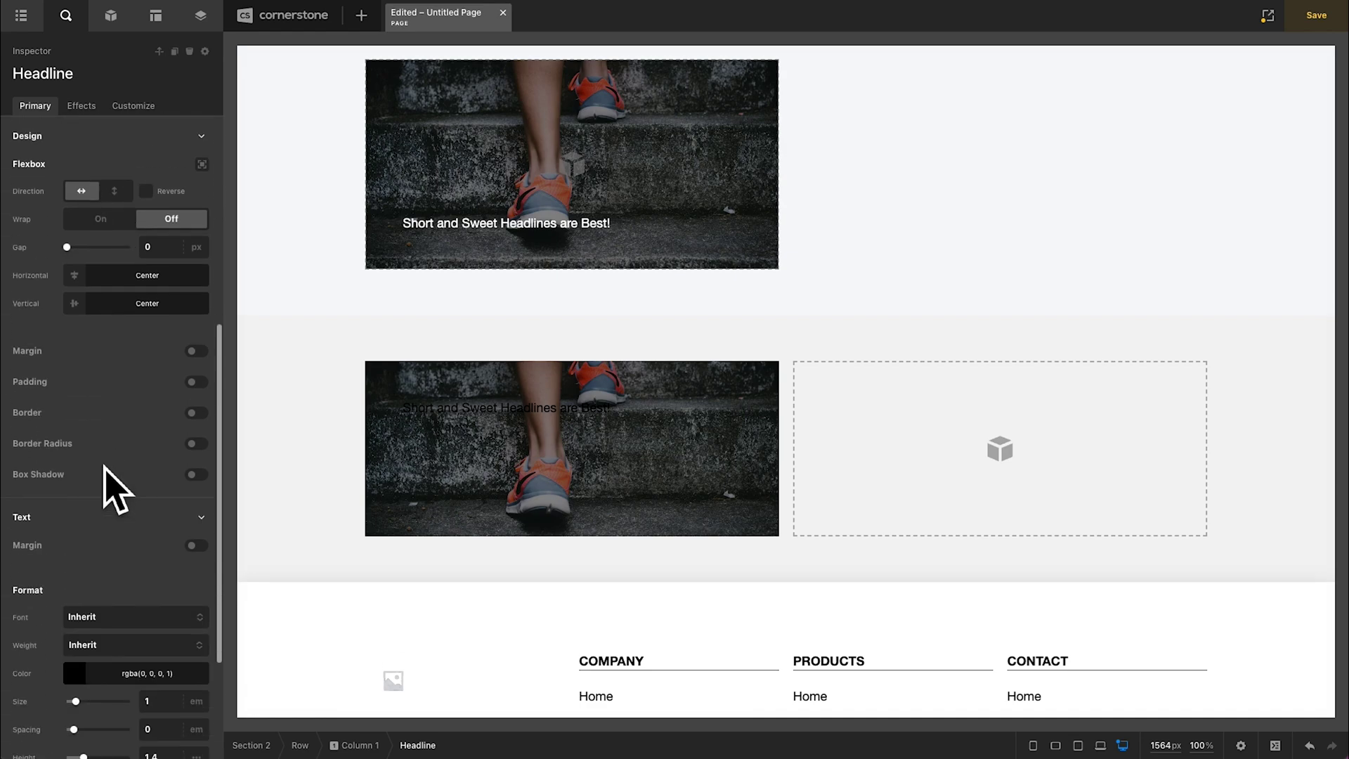
{"action": "scroll", "coordinate": [105, 473], "scroll_direction": "down", "scroll_amount": 1}
{"action": "left_click", "coordinate": [128, 579]}
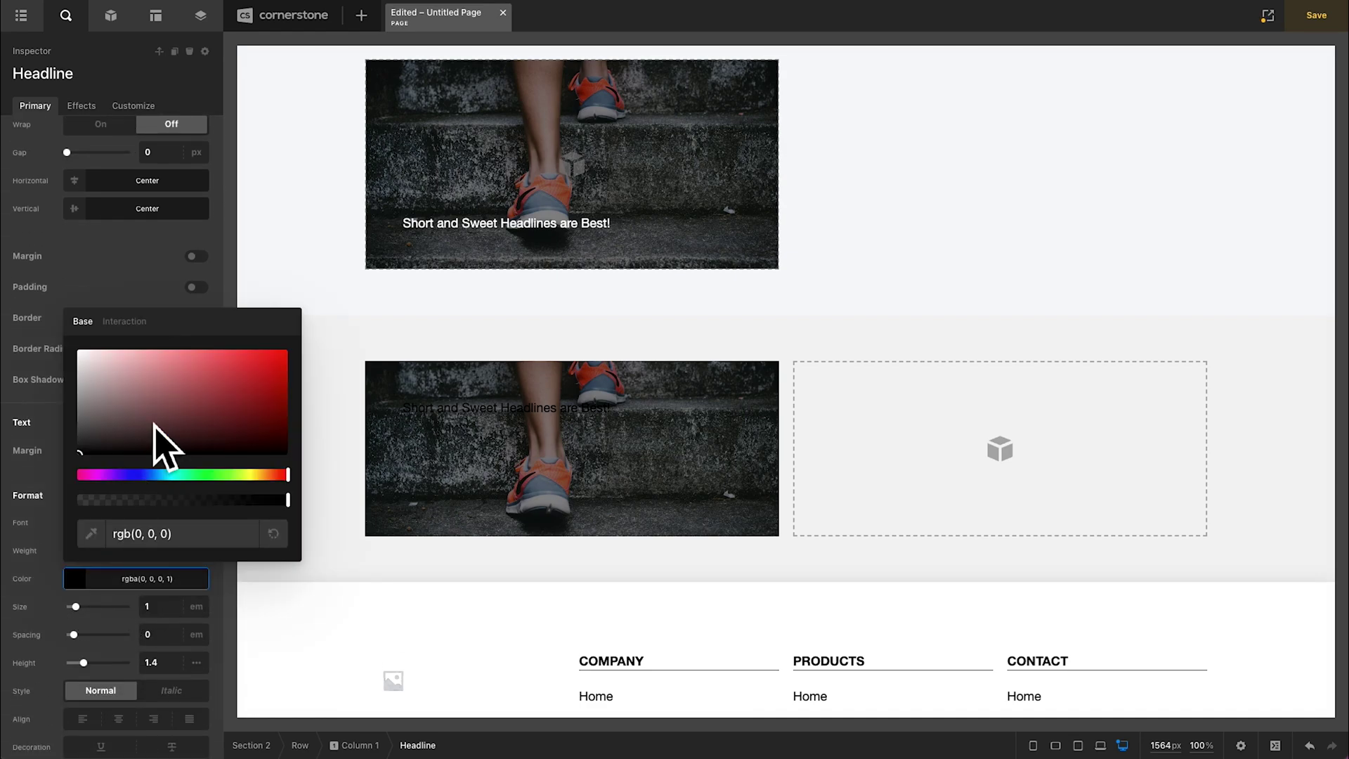
{"action": "left_click_drag", "start_coordinate": [156, 422], "coordinate": [79, 350]}
{"action": "left_click", "coordinate": [105, 579]}
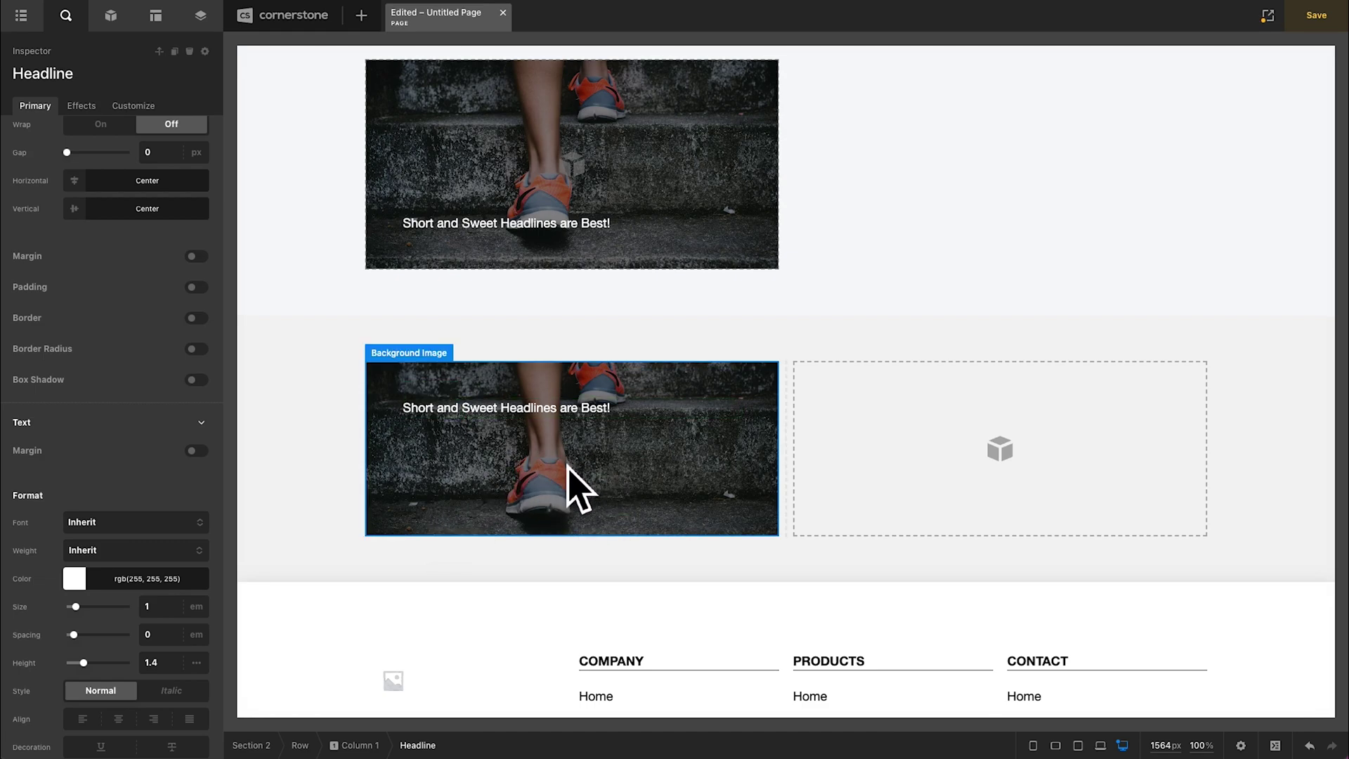
Step: Enable Flexbox on Column 1 with End vertical alignment so the headline sits at the bottom
{"action": "left_click", "coordinate": [360, 745]}
{"action": "scroll", "coordinate": [188, 686], "scroll_direction": "down", "scroll_amount": 1}
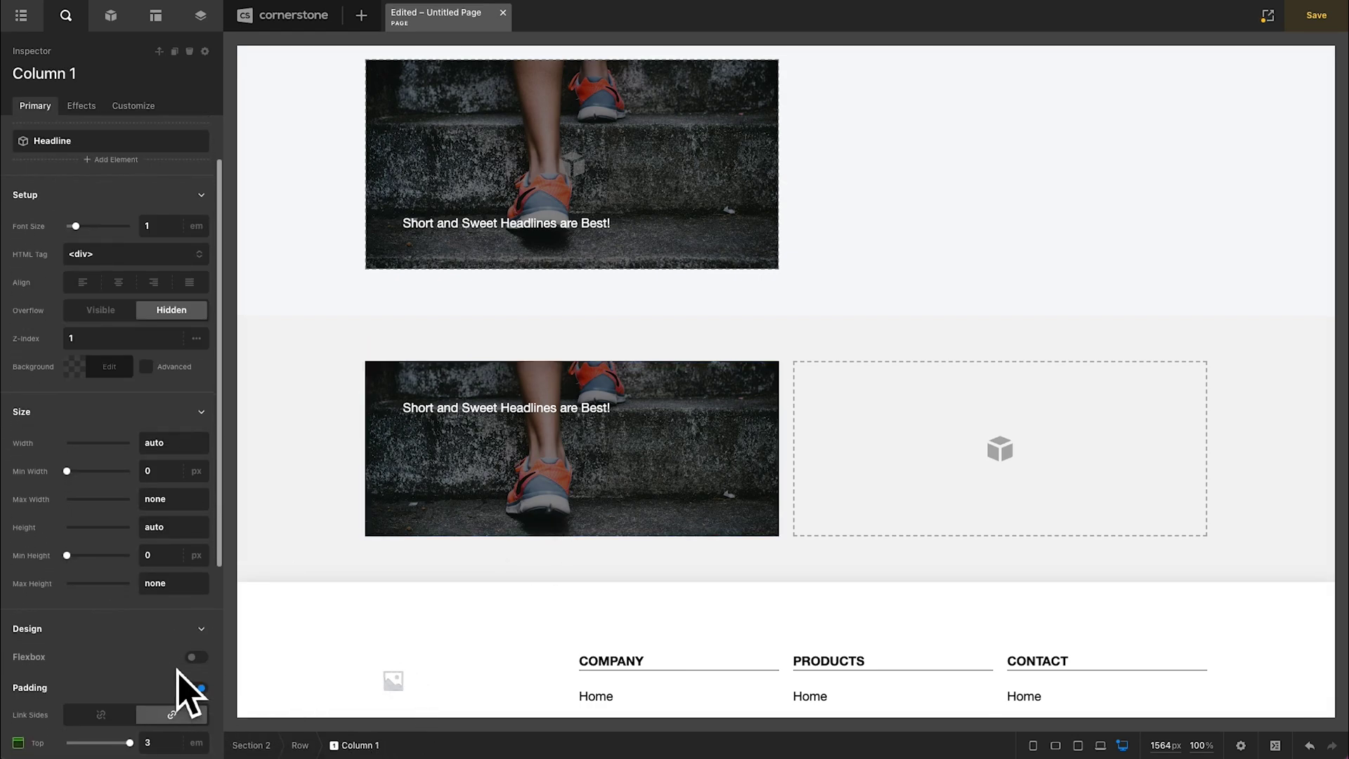
{"action": "left_click", "coordinate": [198, 663]}
{"action": "scroll", "coordinate": [199, 681], "scroll_direction": "down", "scroll_amount": 3}
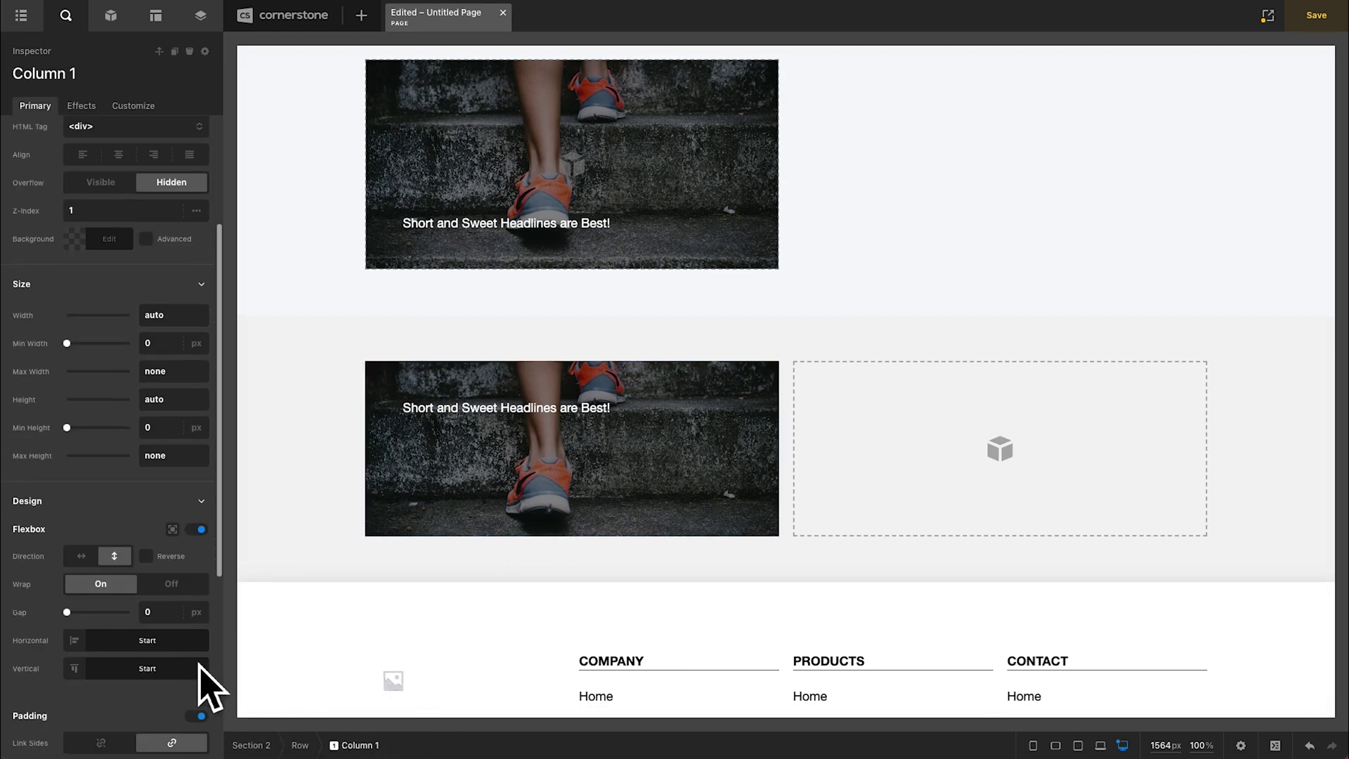
{"action": "left_click", "coordinate": [94, 649]}
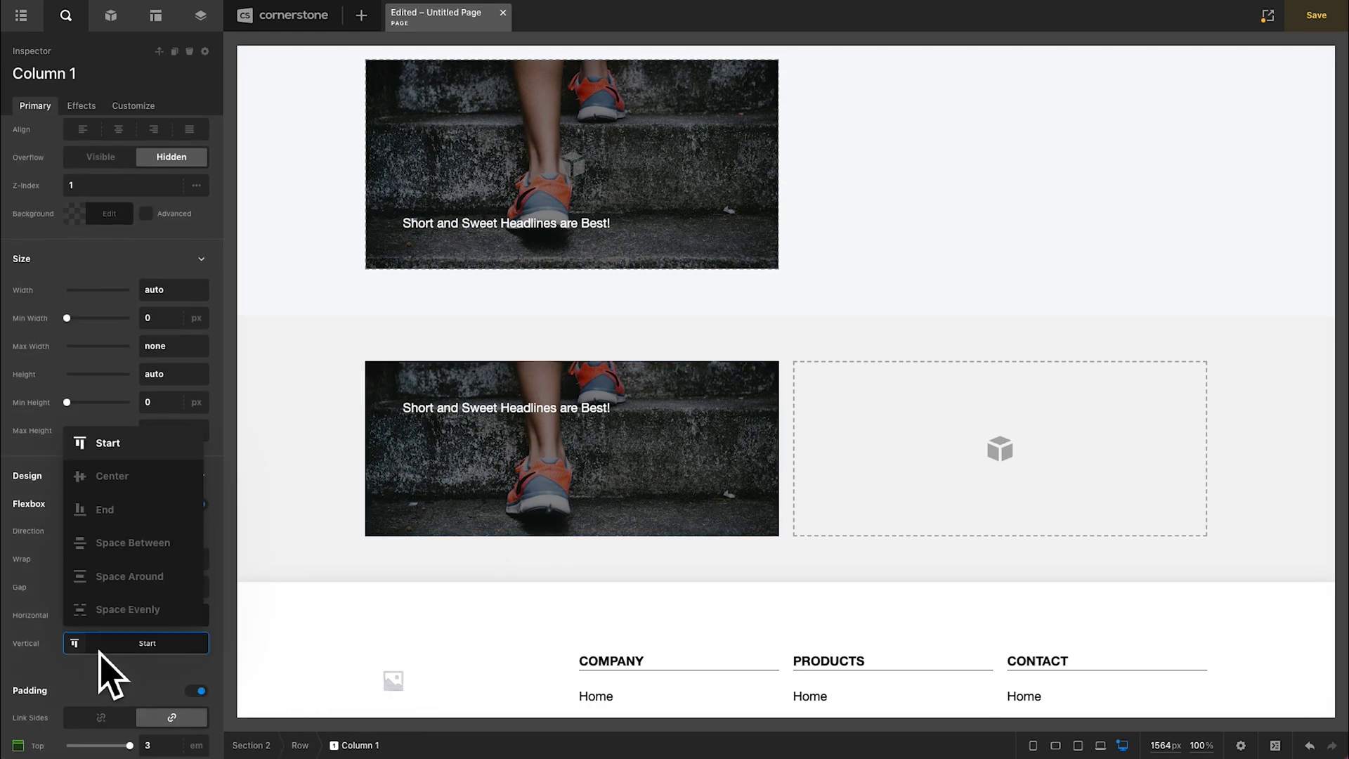
{"action": "left_click", "coordinate": [118, 515]}
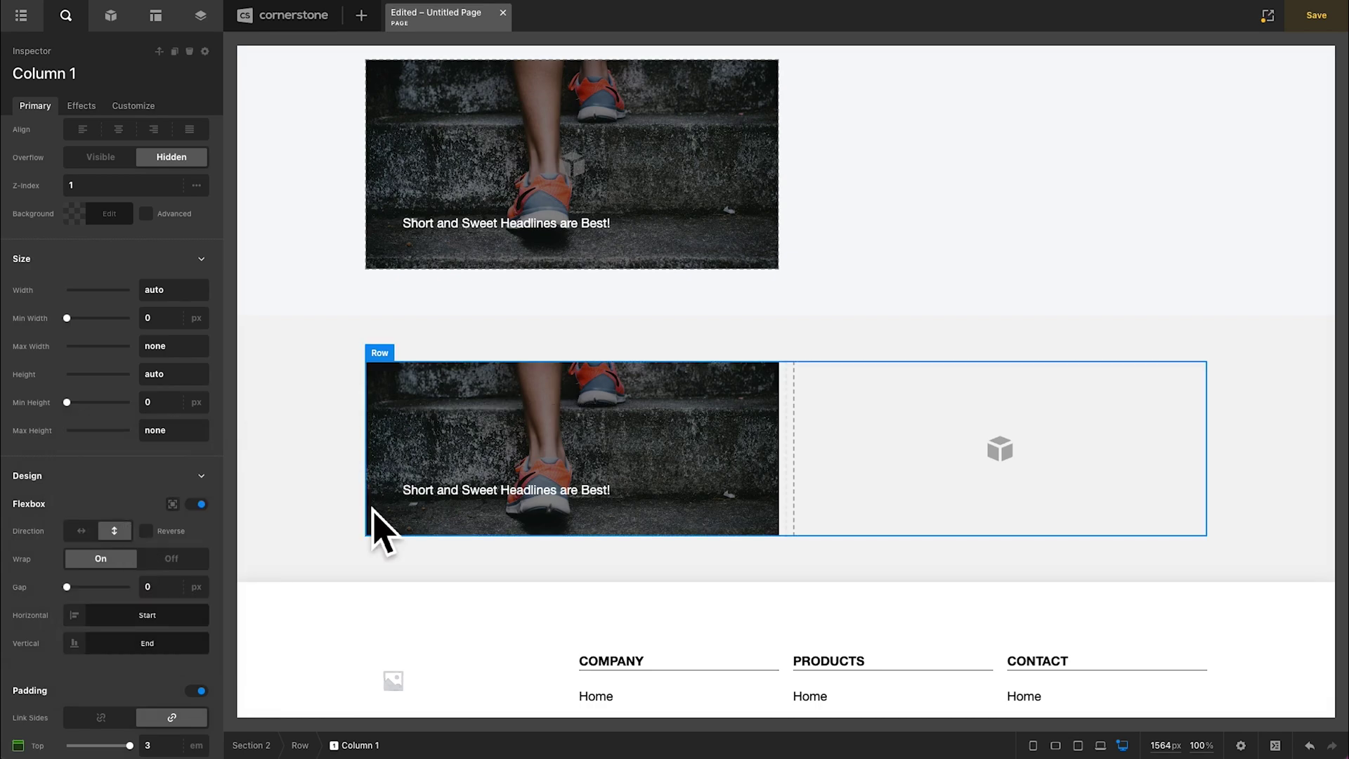
{"action": "left_click", "coordinate": [436, 406]}
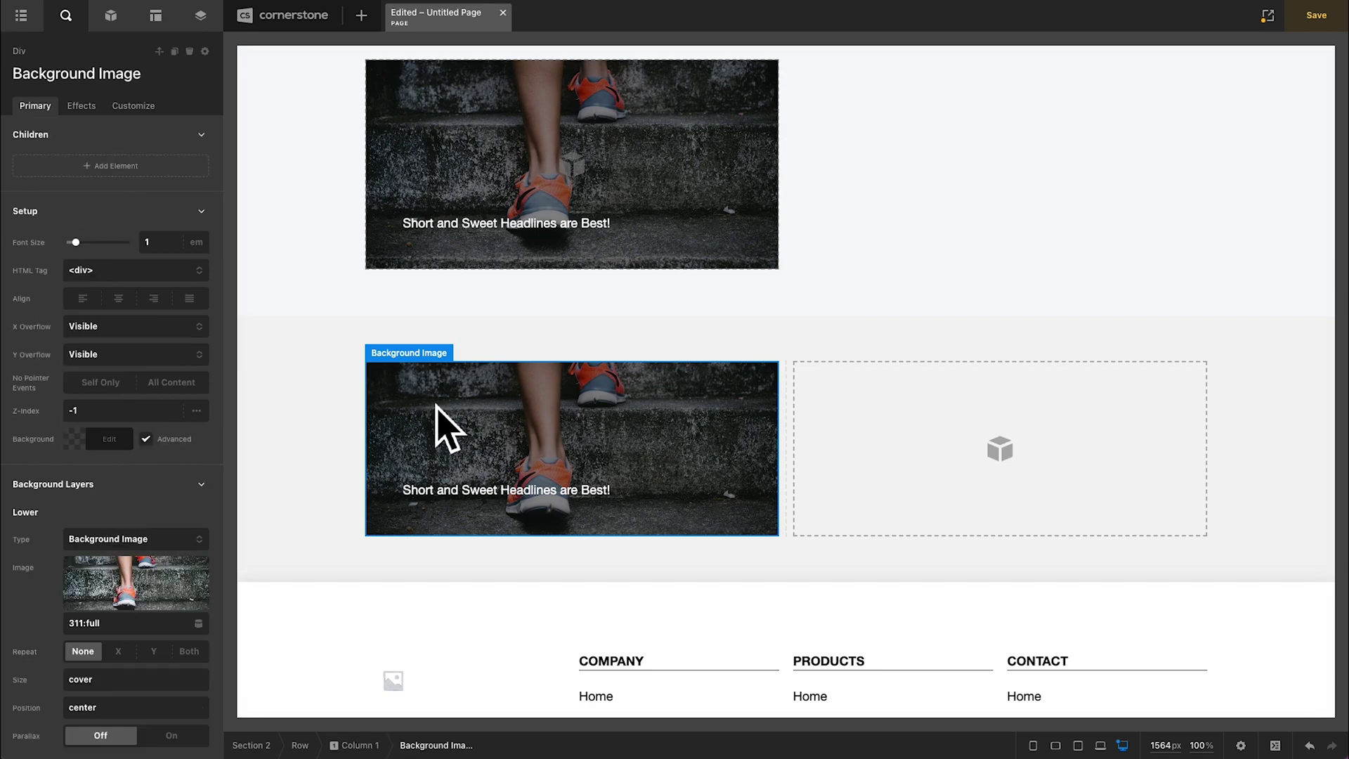
Step: Set the image's hover interaction to Transform with a 3px Blur filter
{"action": "left_click", "coordinate": [81, 106]}
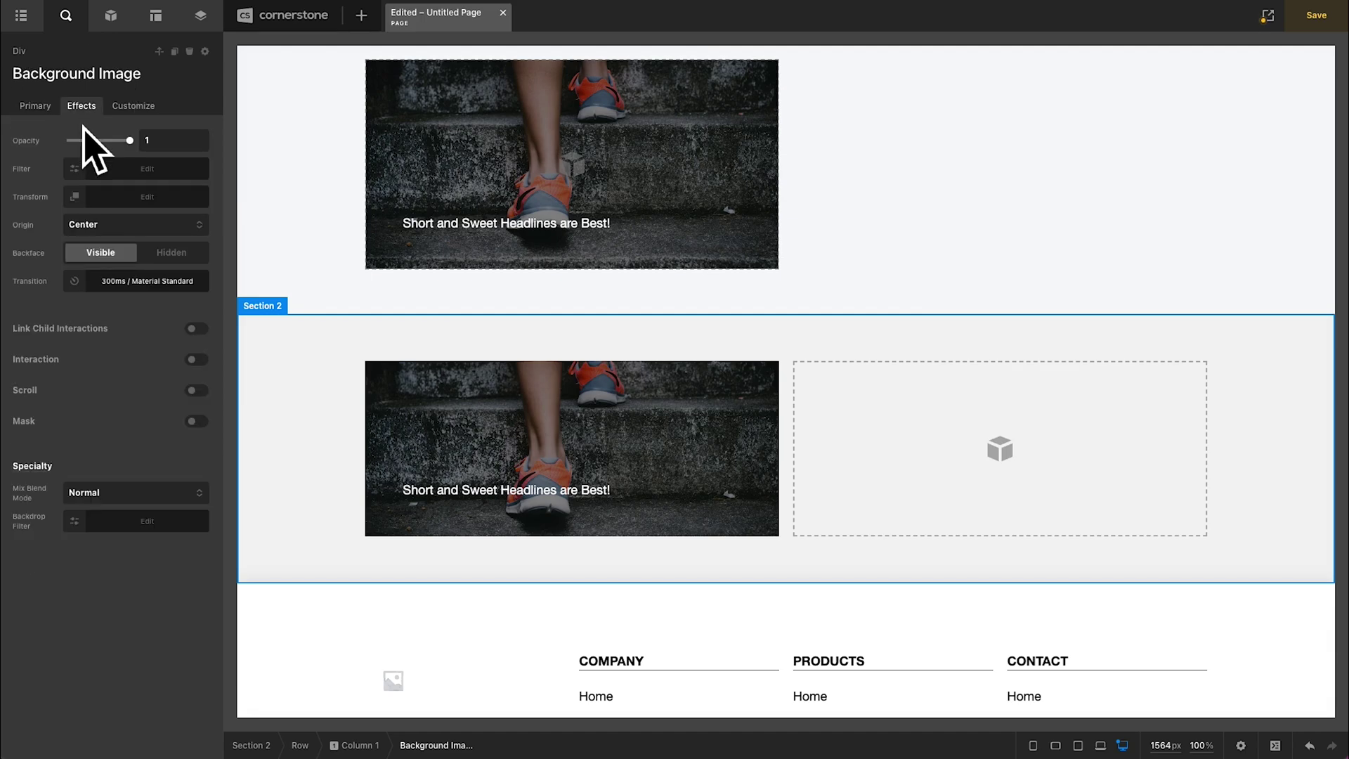
{"action": "left_click", "coordinate": [198, 360]}
{"action": "left_click", "coordinate": [224, 303]}
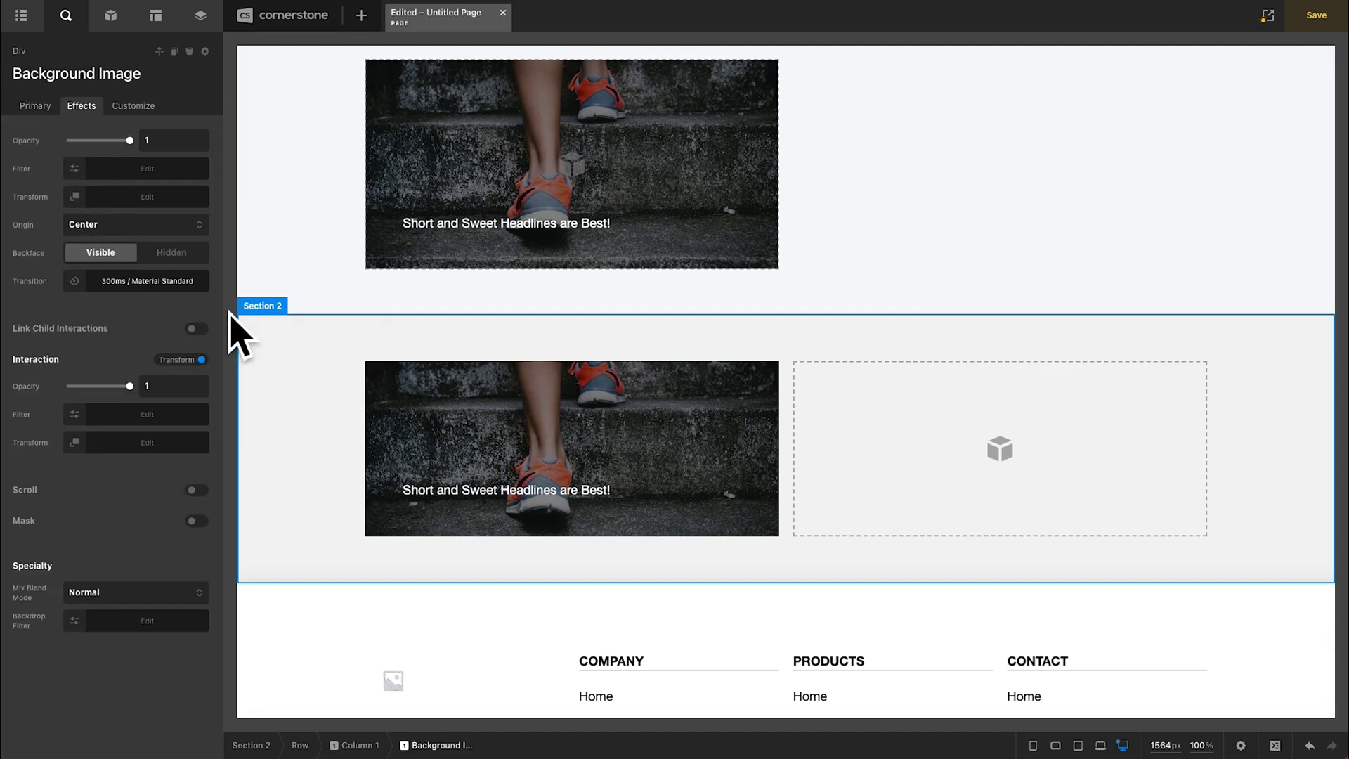
{"action": "left_click", "coordinate": [104, 420]}
{"action": "left_click", "coordinate": [267, 188]}
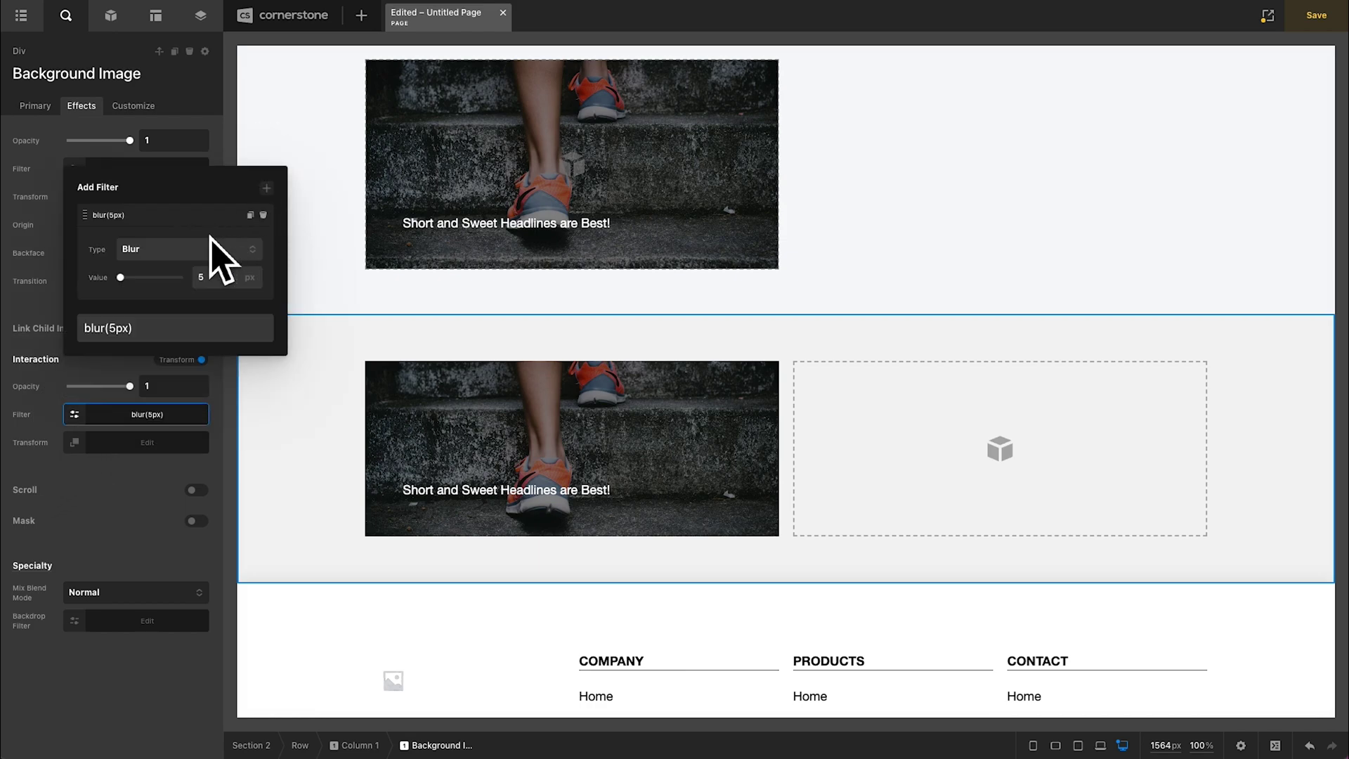
{"action": "double_click", "coordinate": [211, 277]}
{"action": "type", "text": "3"}
{"action": "left_click", "coordinate": [130, 430]}
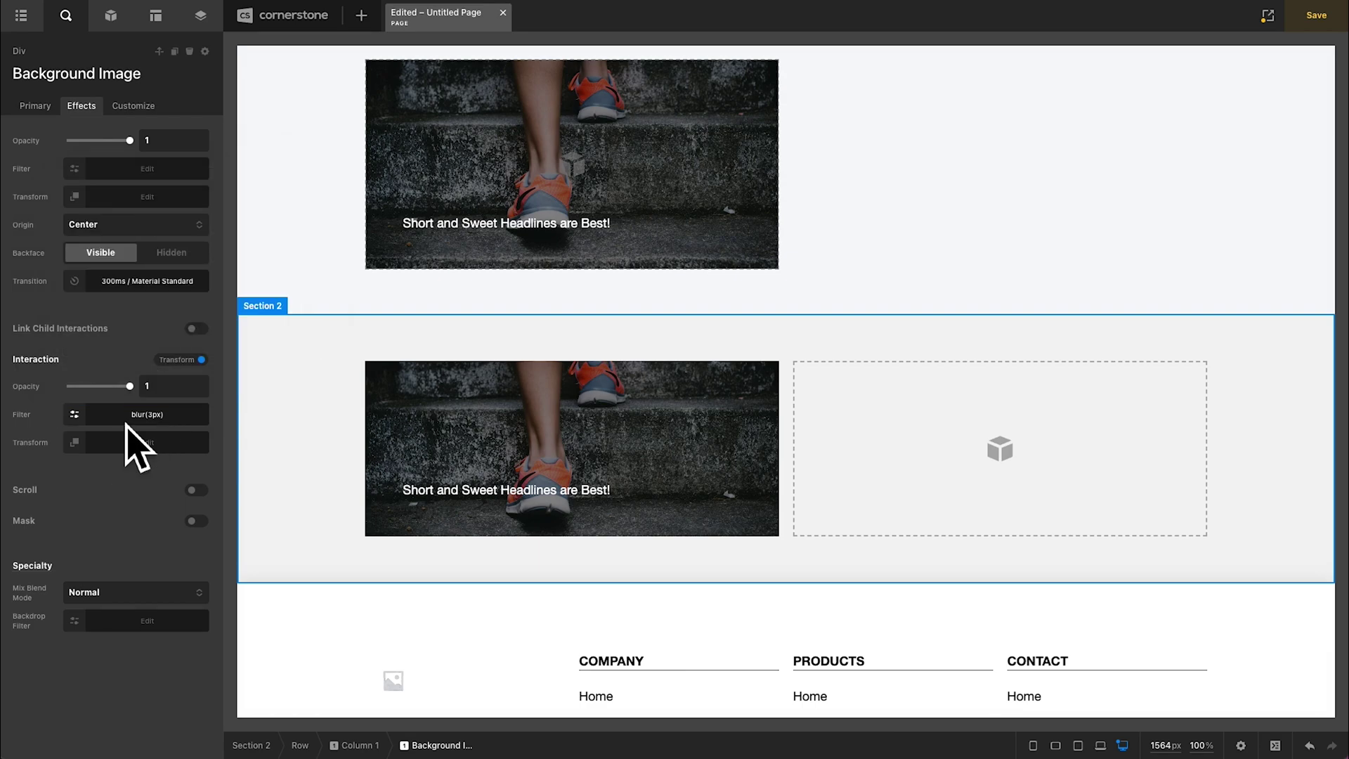
Step: Add a hover Scale transform of 1.5 on X, Y and Z
{"action": "left_click", "coordinate": [84, 448]}
{"action": "left_click", "coordinate": [267, 216]}
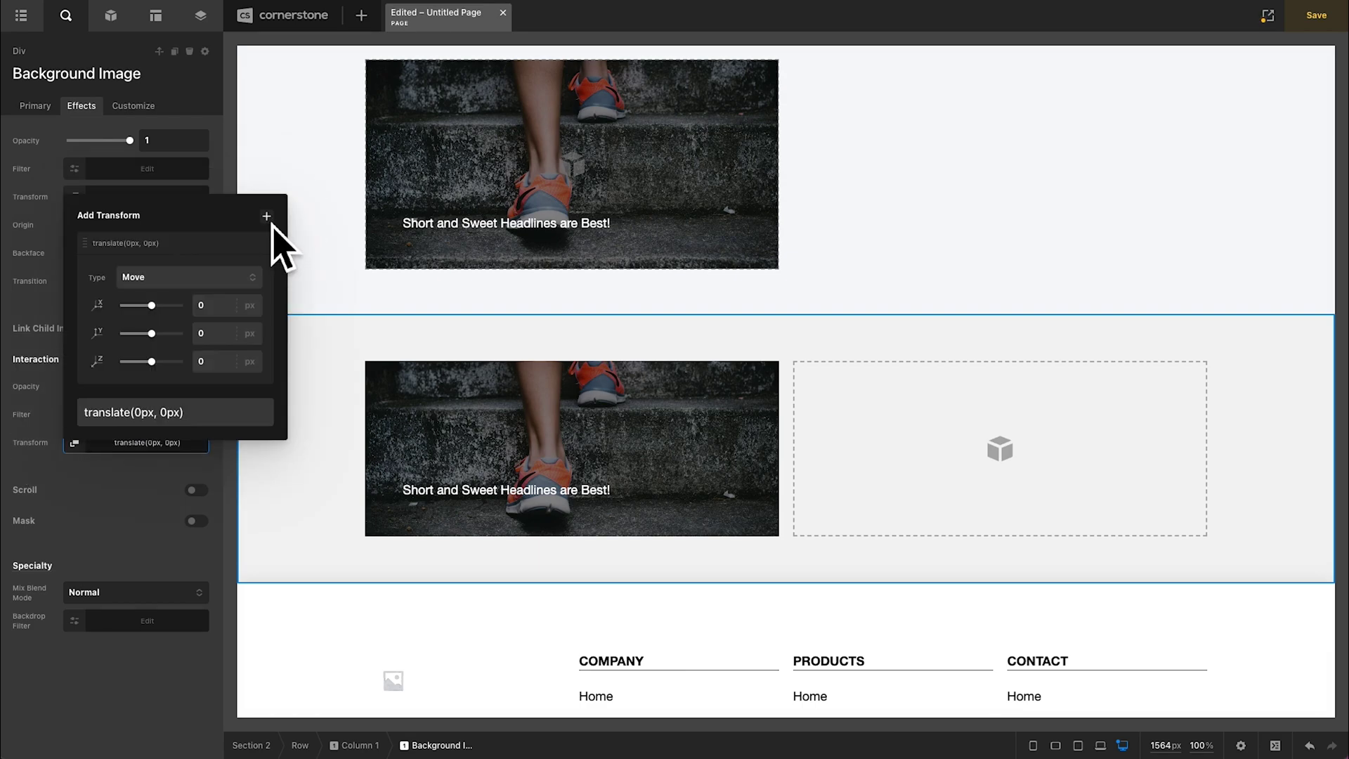
{"action": "left_click", "coordinate": [193, 277]}
{"action": "left_click", "coordinate": [187, 313]}
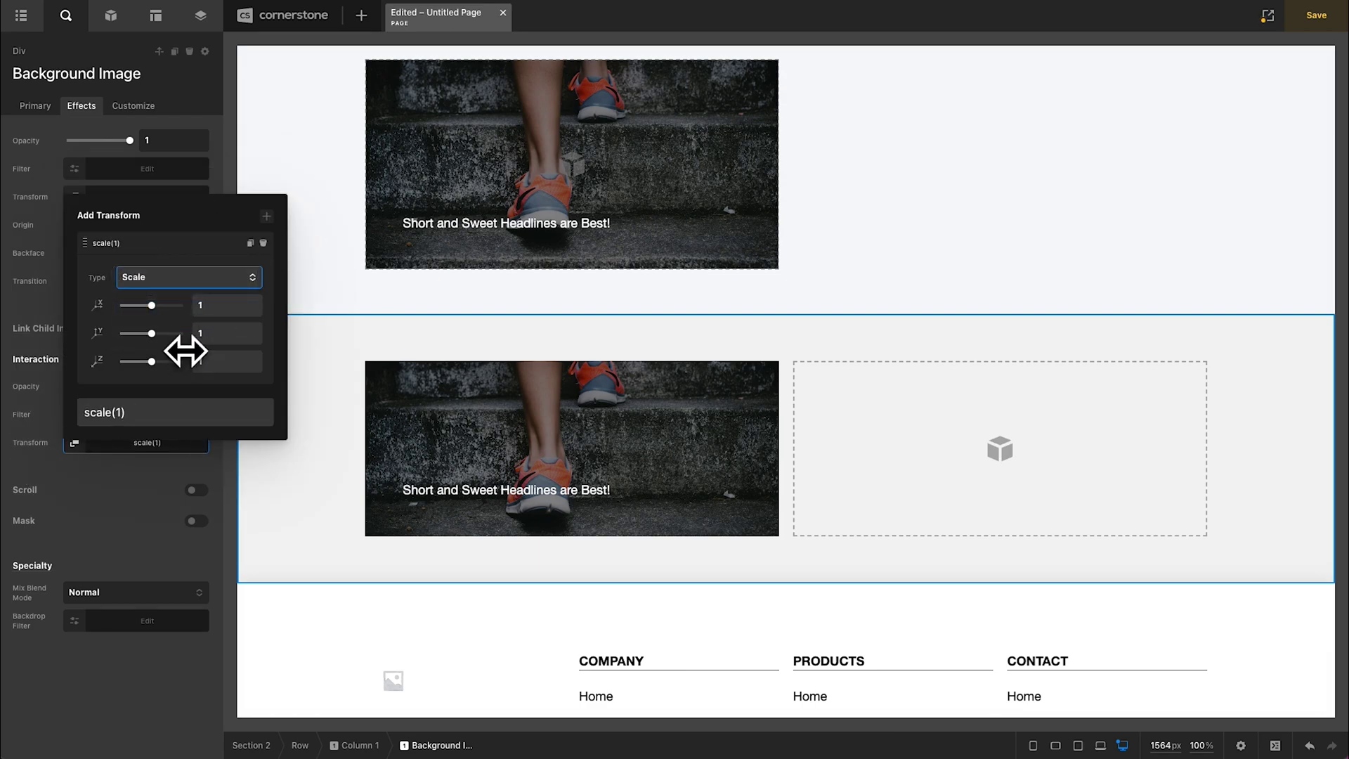
{"action": "type", "text": "1.5"}
{"action": "key", "text": "Tab"}
{"action": "type", "text": "1.5"}
{"action": "key", "text": "Tab"}
{"action": "type", "text": "1.5"}
{"action": "left_click", "coordinate": [144, 455]}
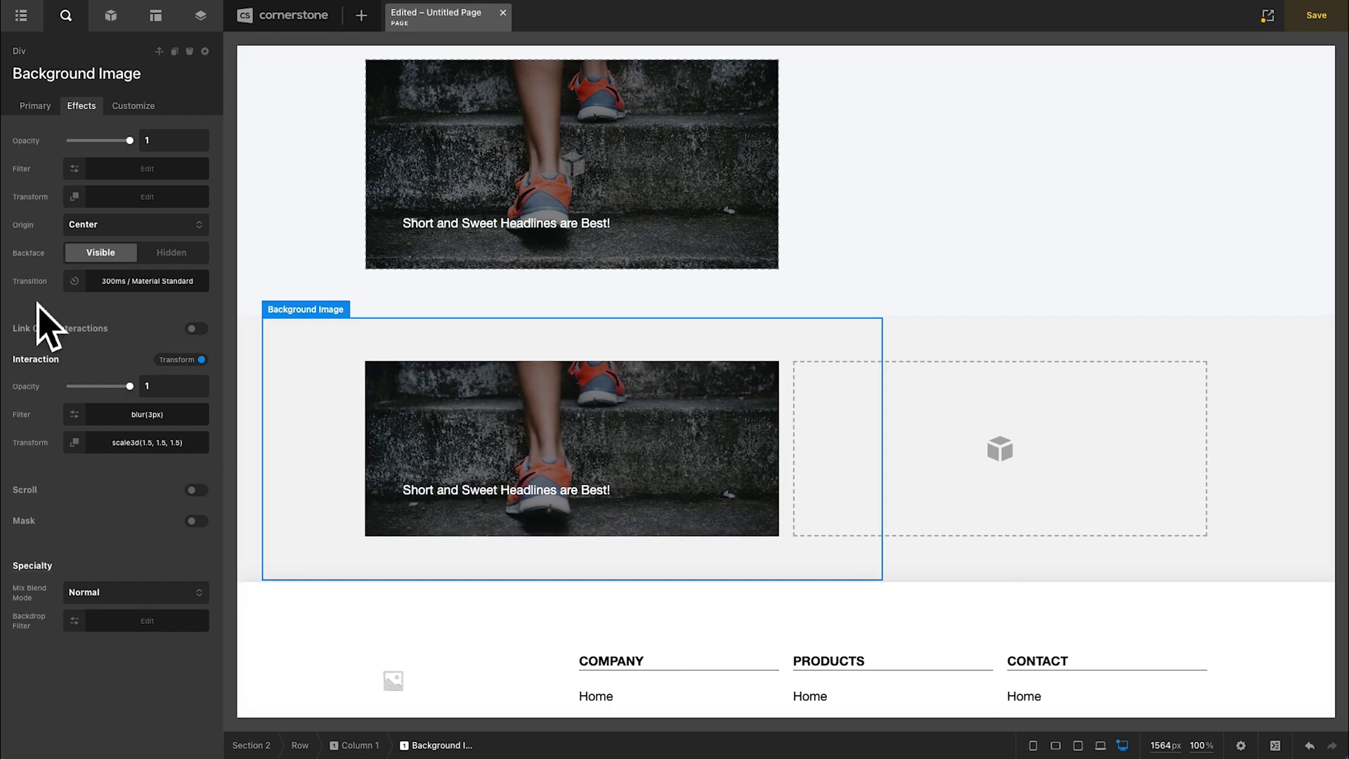
Step: Set the Background Image's hover transition duration to 1200 ms
{"action": "left_click", "coordinate": [61, 306]}
{"action": "left_click", "coordinate": [105, 284]}
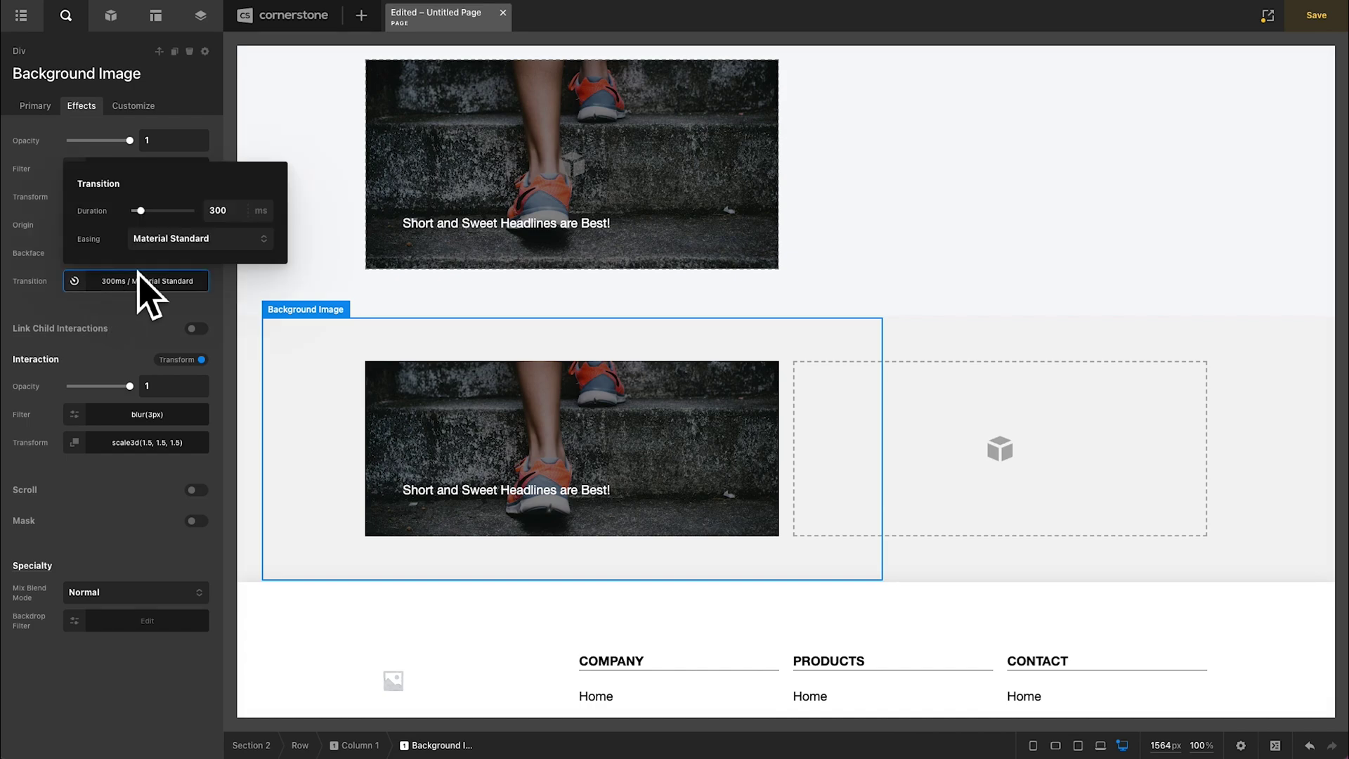
{"action": "left_click", "coordinate": [243, 212]}
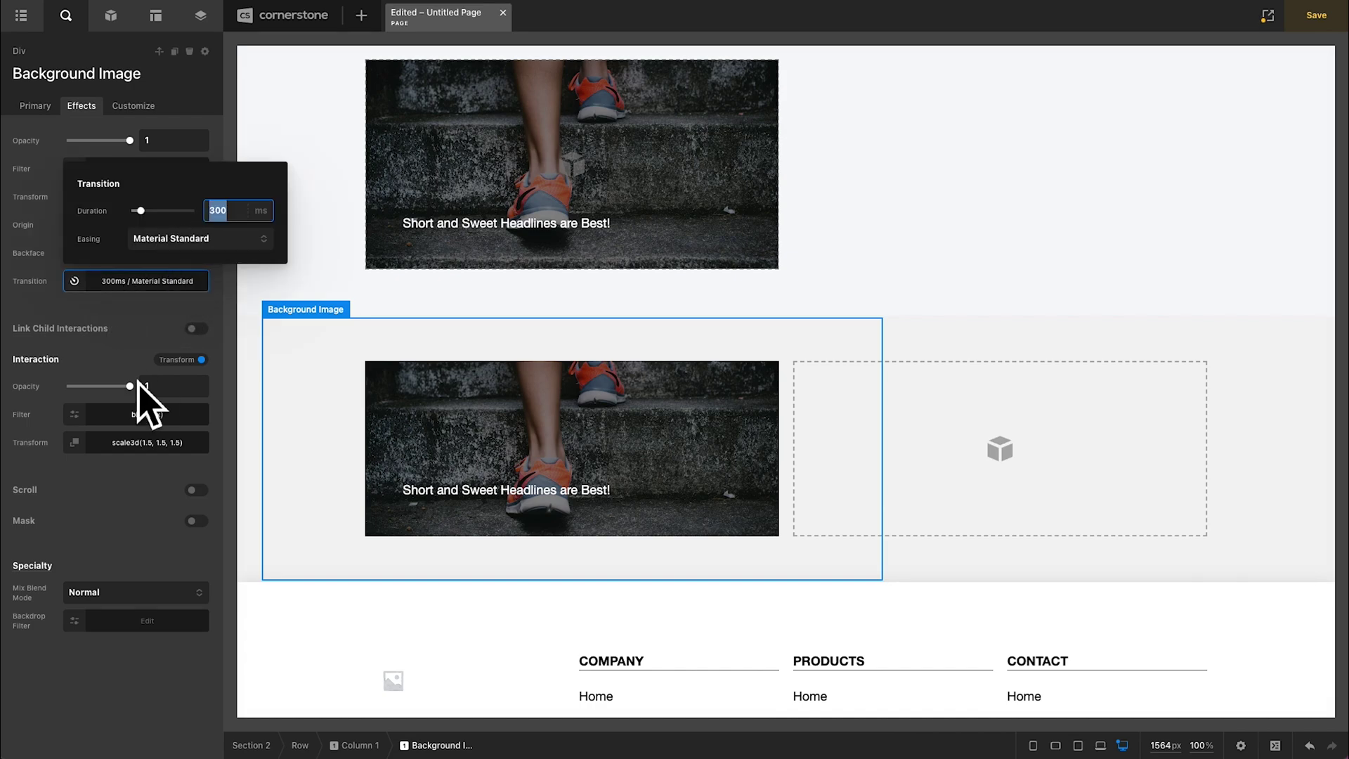
{"action": "type", "text": "12"}
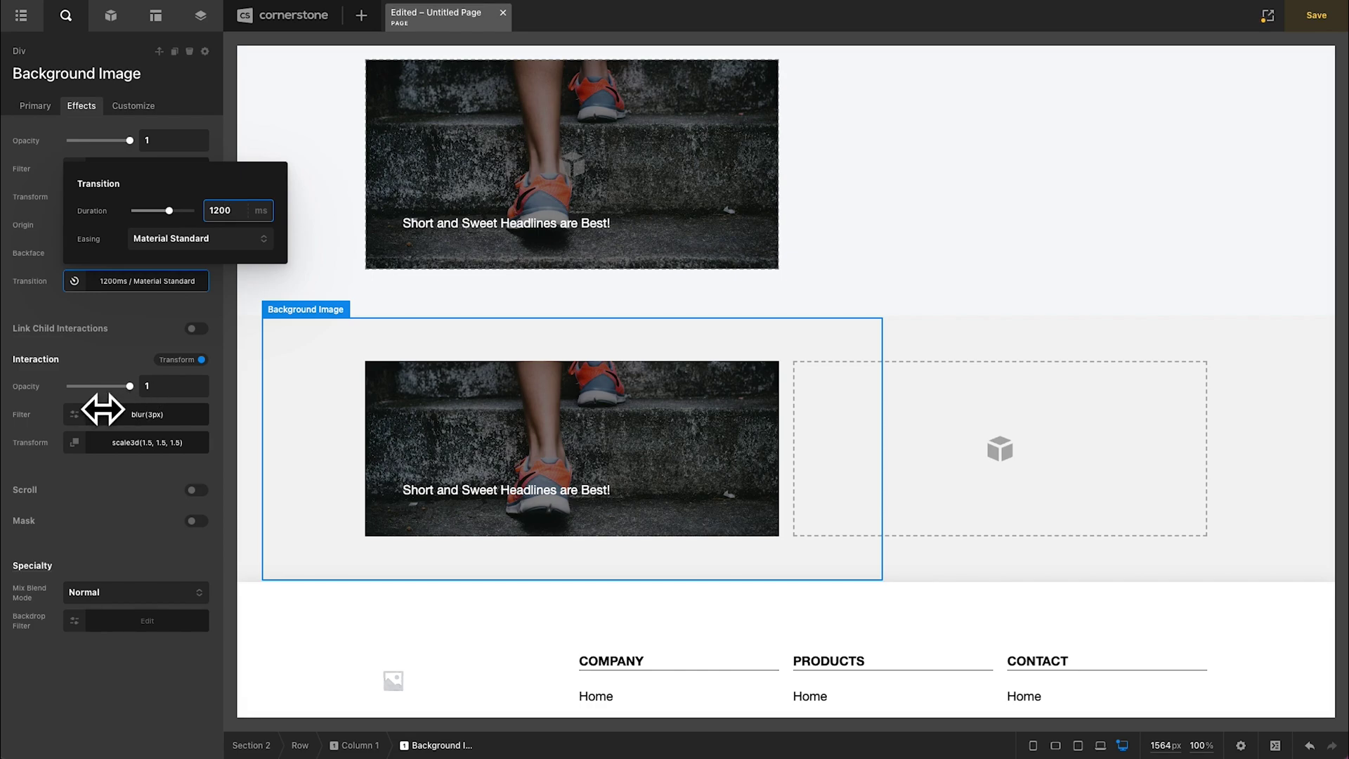
{"action": "left_click", "coordinate": [62, 334]}
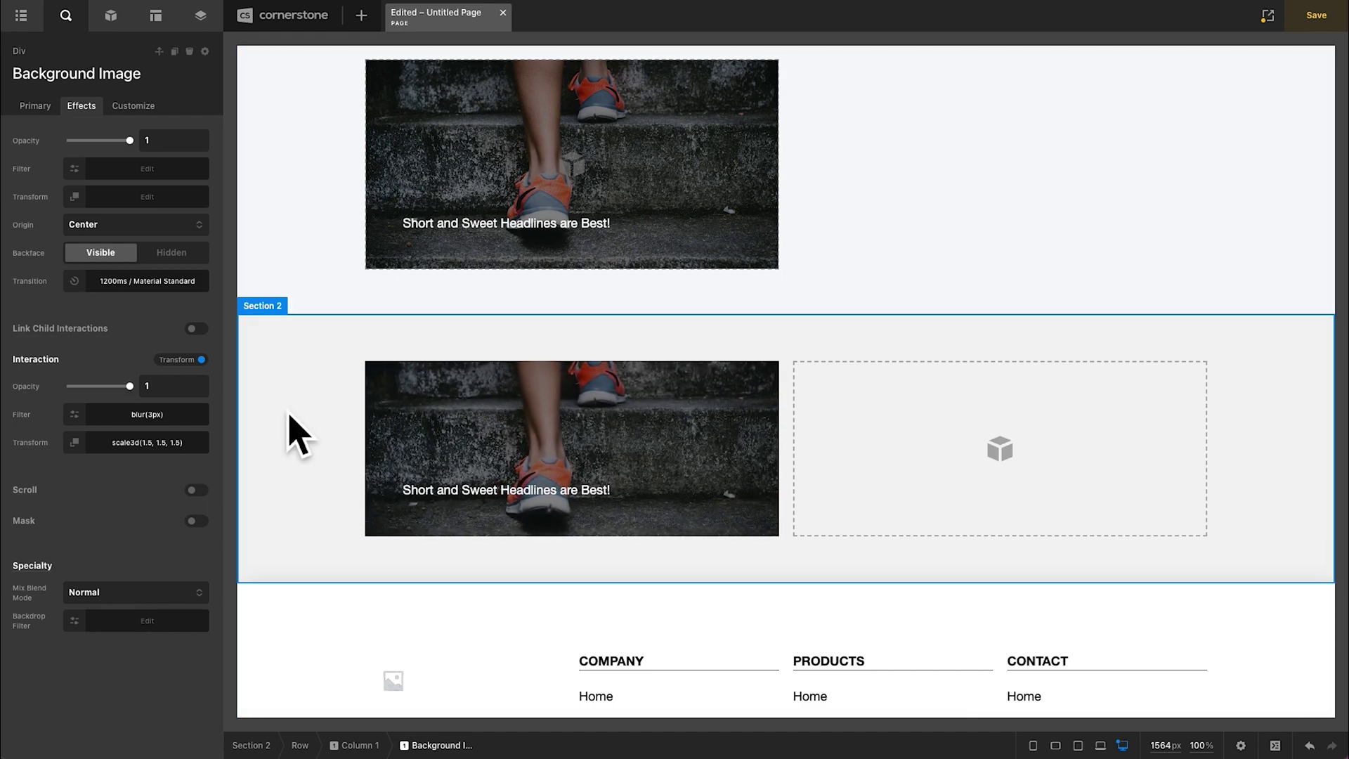
Step: Add a new Div inside Column 1 and name it Background Border
{"action": "left_click", "coordinate": [359, 747]}
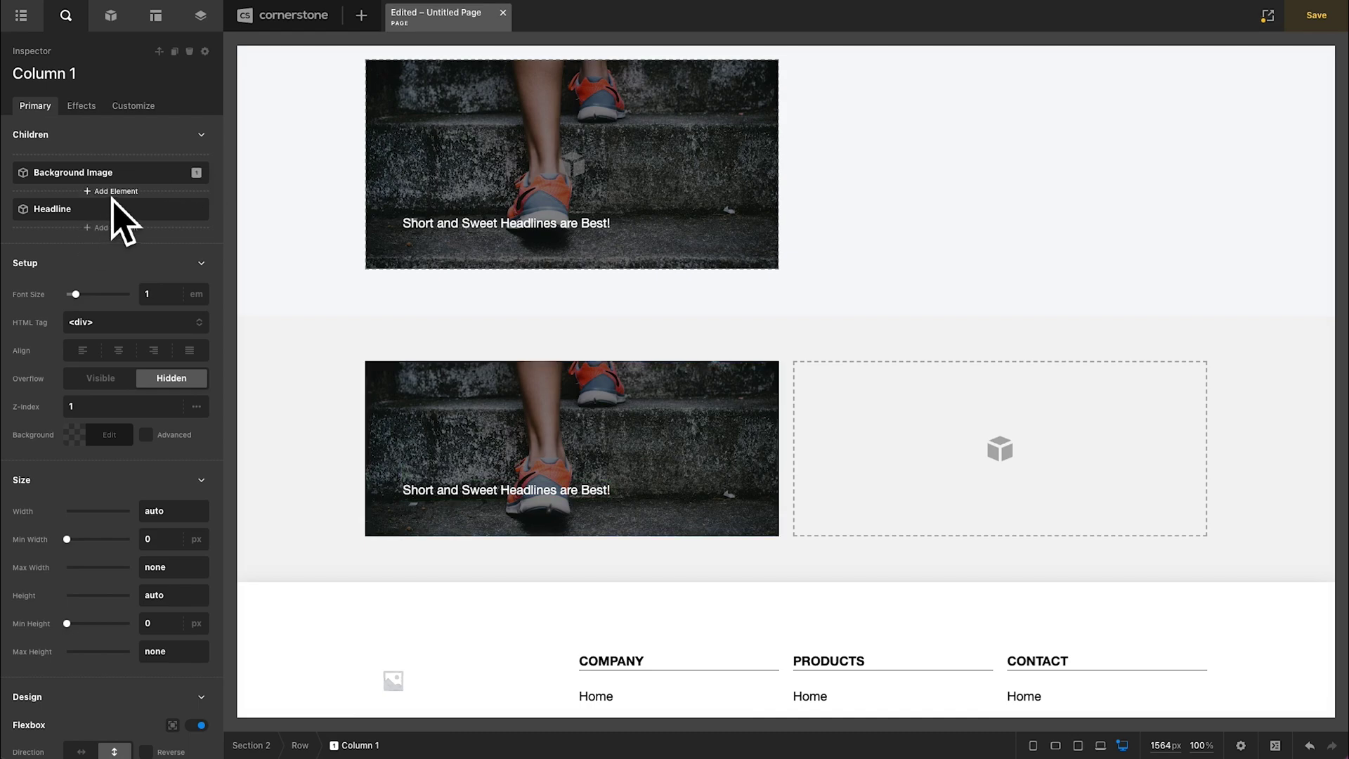
{"action": "left_click", "coordinate": [114, 196]}
{"action": "left_click", "coordinate": [98, 287]}
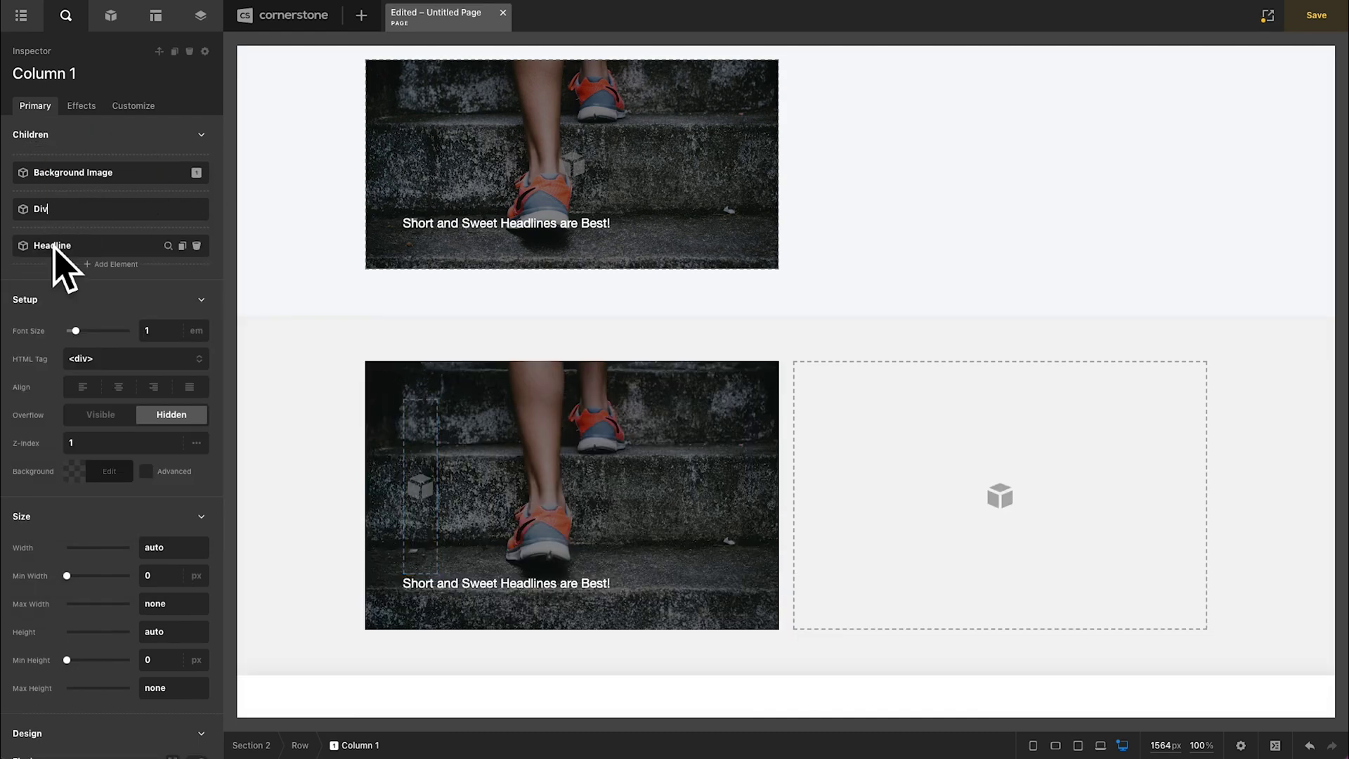
{"action": "type", "text": "Background Border"}
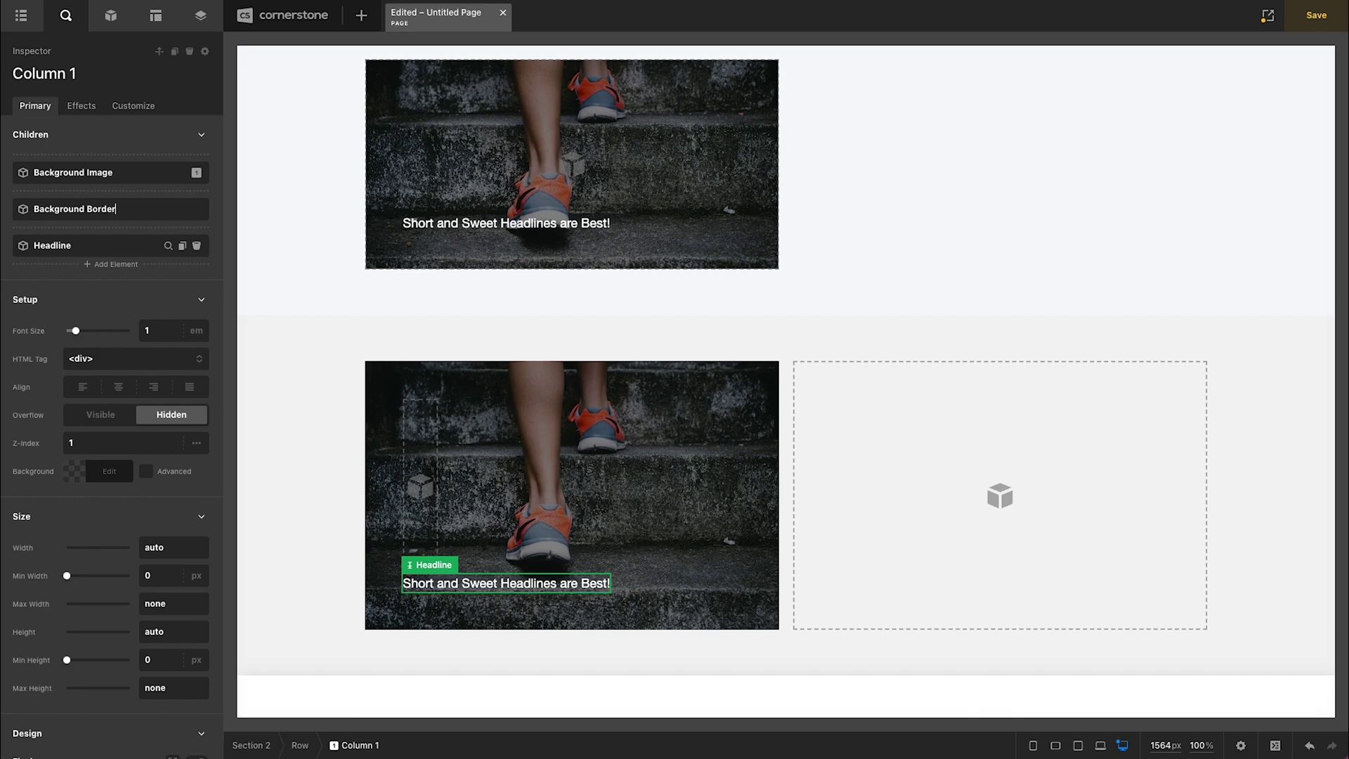
Step: Position the Background Border absolutely with all four offsets at 0
{"action": "left_click", "coordinate": [161, 215]}
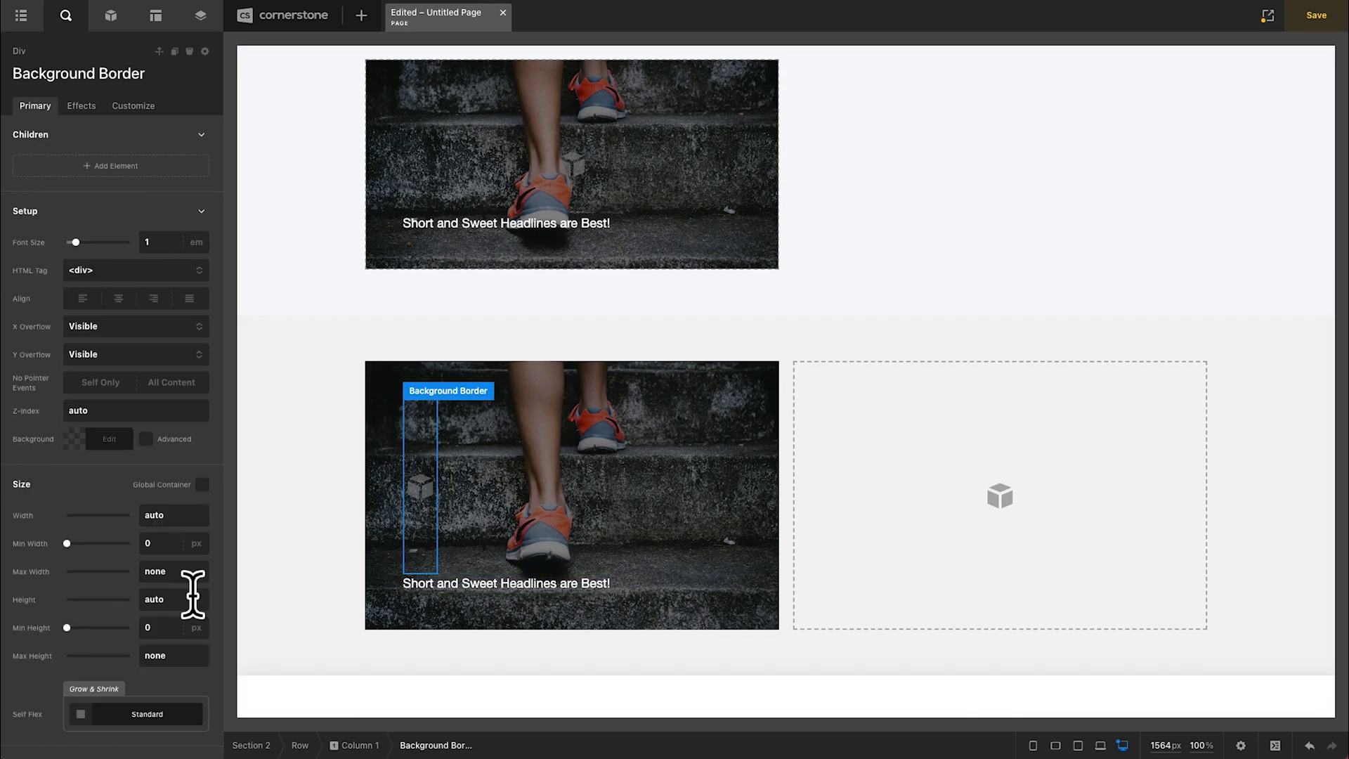
{"action": "scroll", "coordinate": [166, 523], "scroll_direction": "down", "scroll_amount": 6}
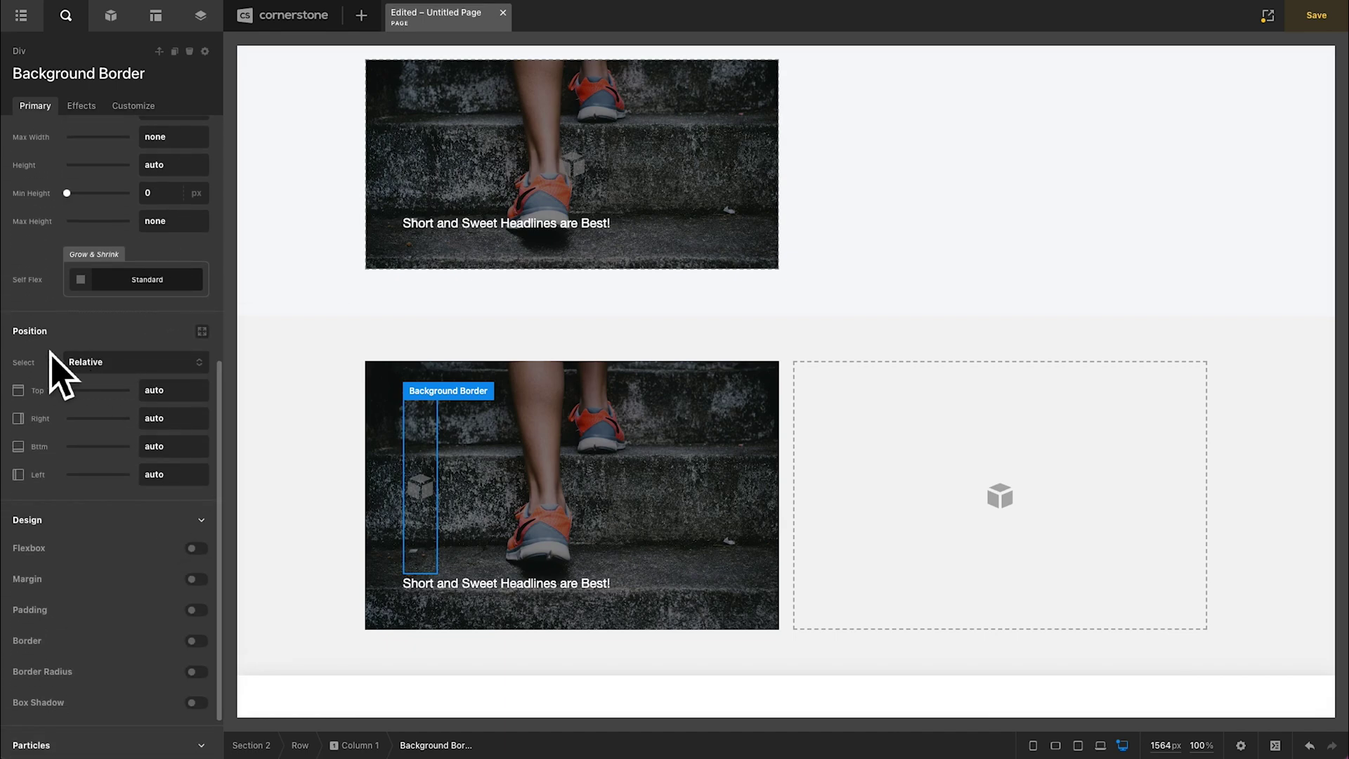
{"action": "left_click", "coordinate": [203, 333]}
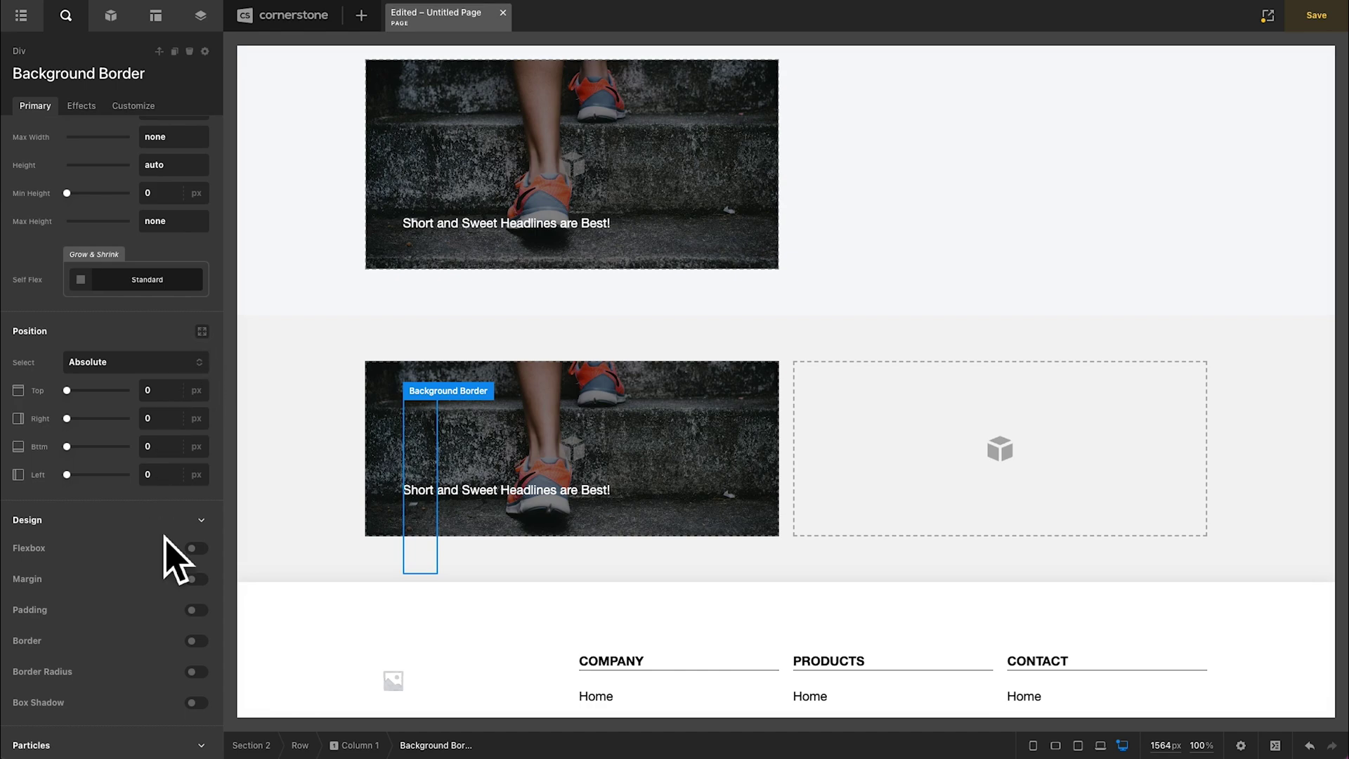
Step: Give the Background Border a solid 1 px white border
{"action": "left_click", "coordinate": [198, 642]}
{"action": "scroll", "coordinate": [204, 688], "scroll_direction": "down", "scroll_amount": 1}
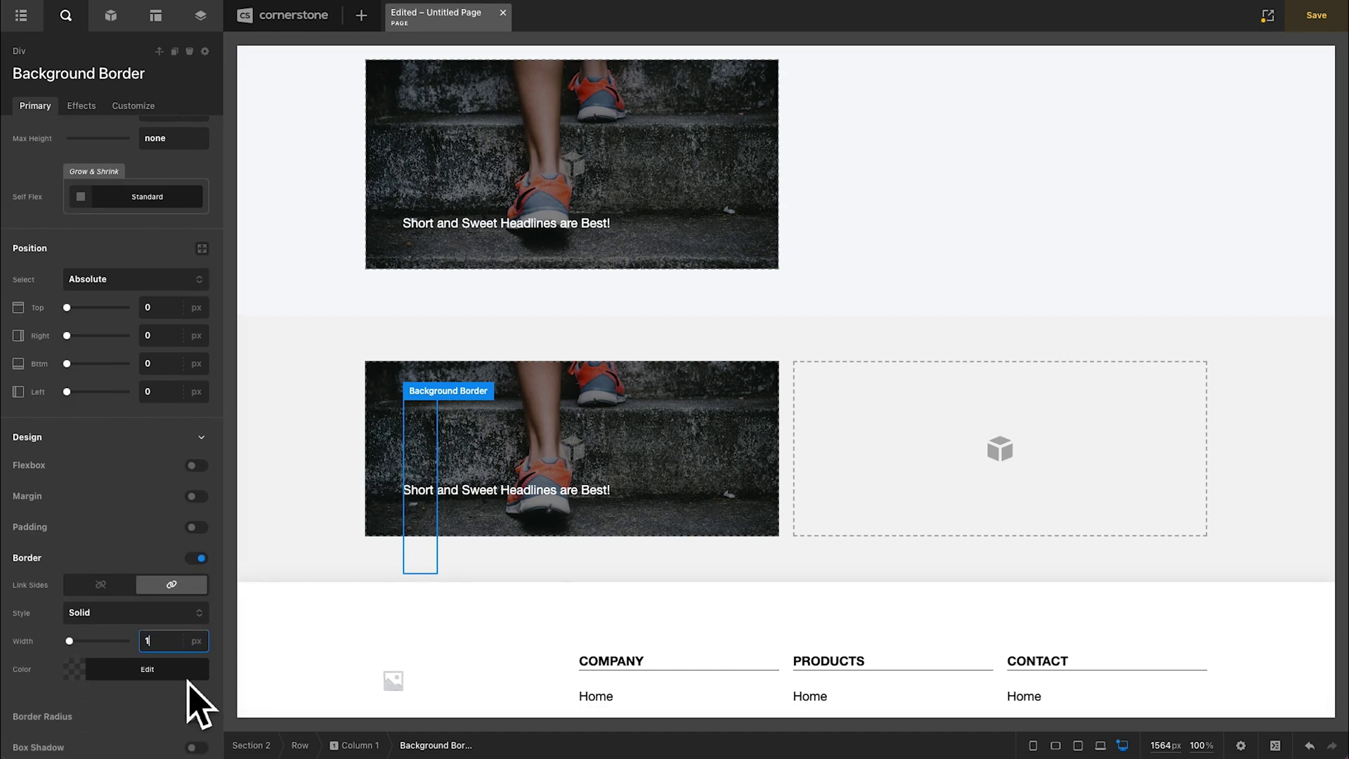
{"action": "left_click", "coordinate": [188, 675]}
{"action": "left_click", "coordinate": [129, 588]}
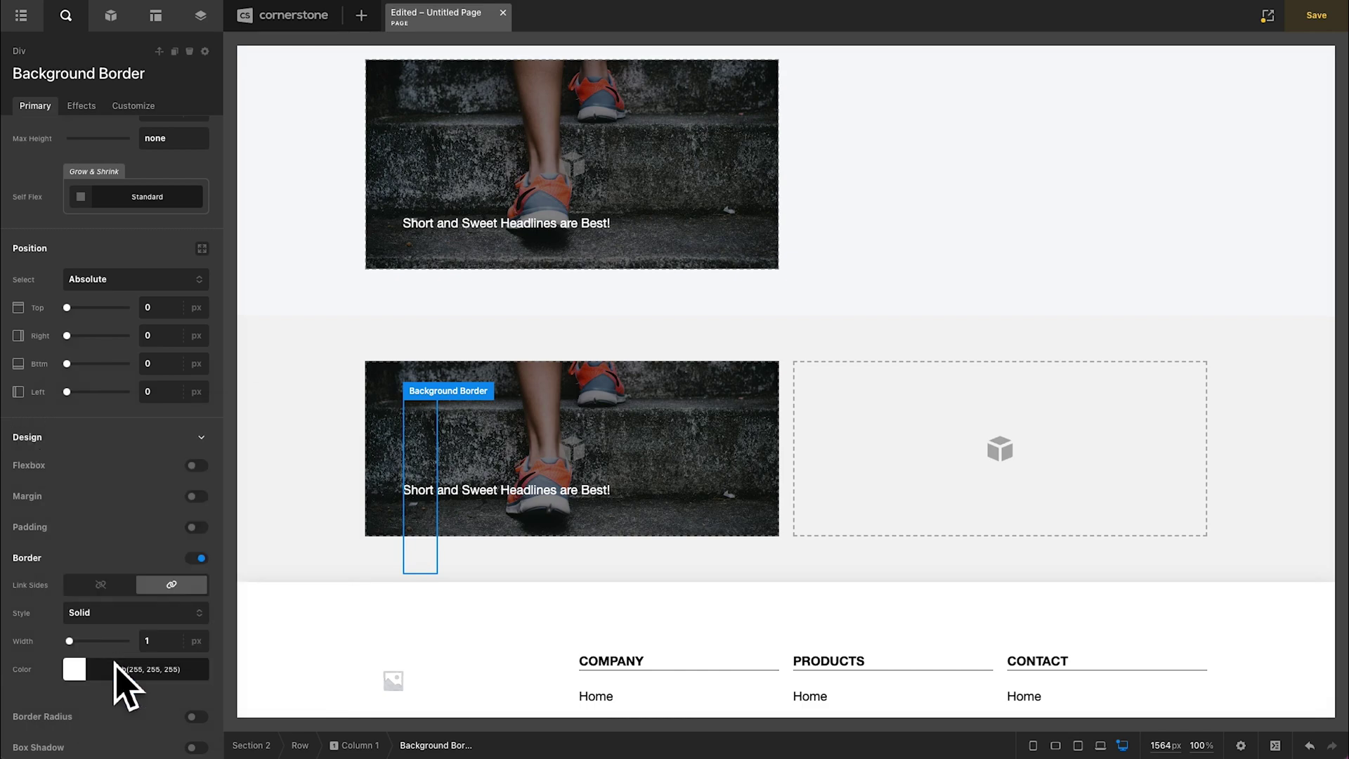
Step: Set the Background Border's transition duration to 1200 ms
{"action": "left_click", "coordinate": [90, 109]}
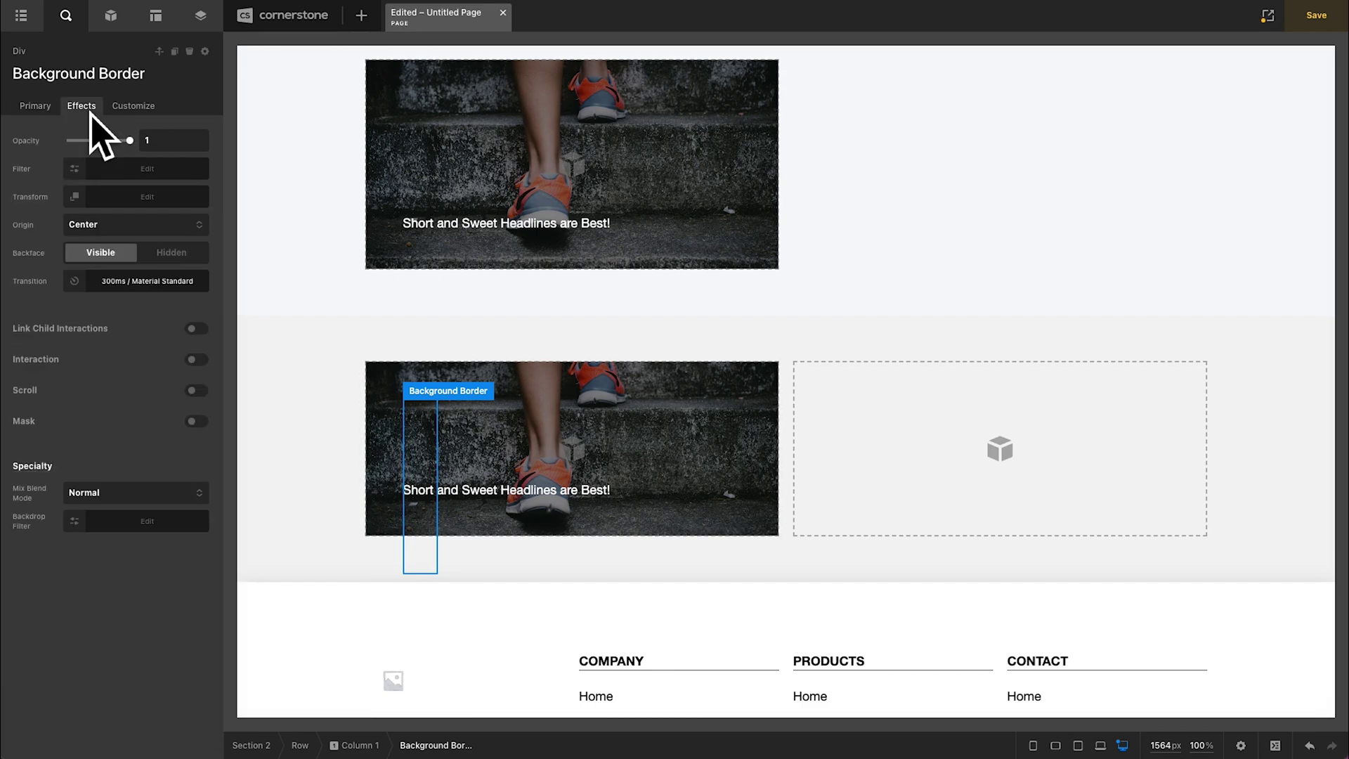
{"action": "left_click", "coordinate": [115, 285]}
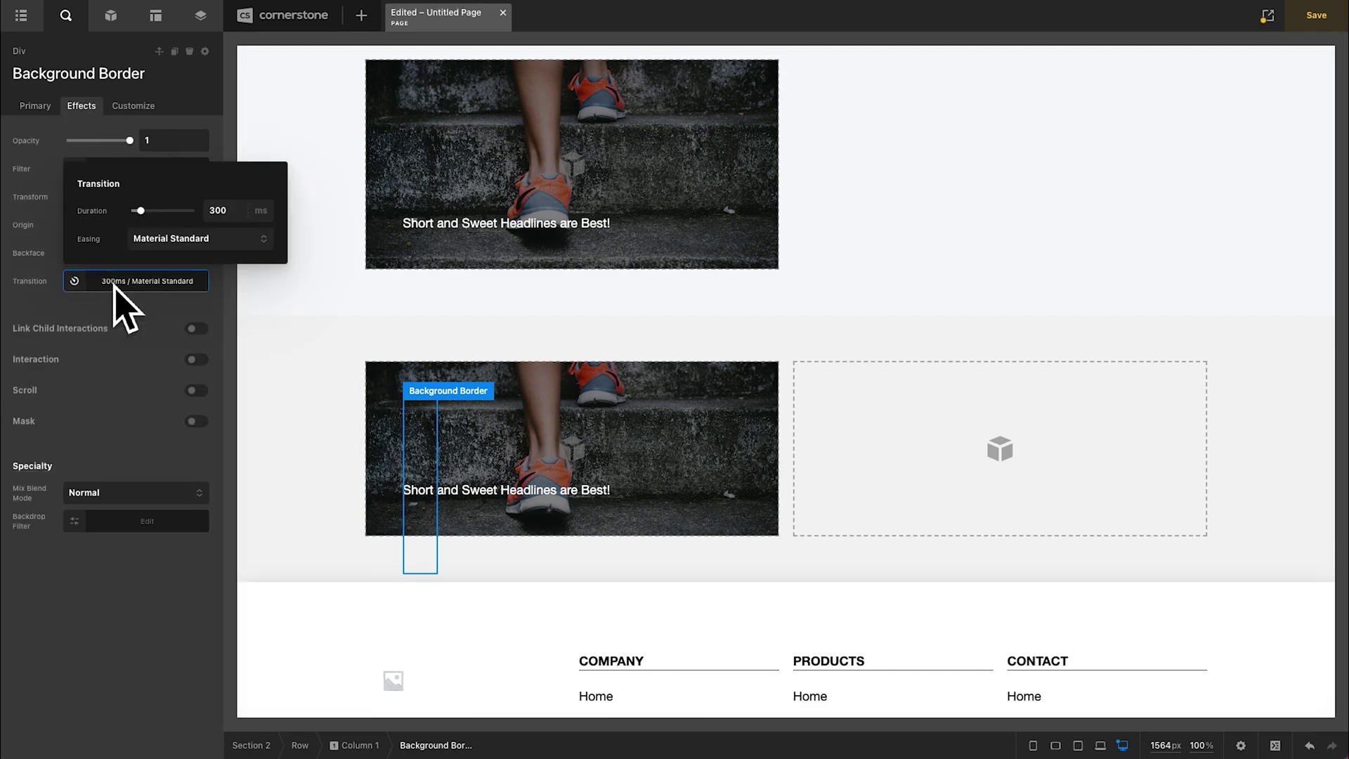
{"action": "left_click", "coordinate": [219, 210]}
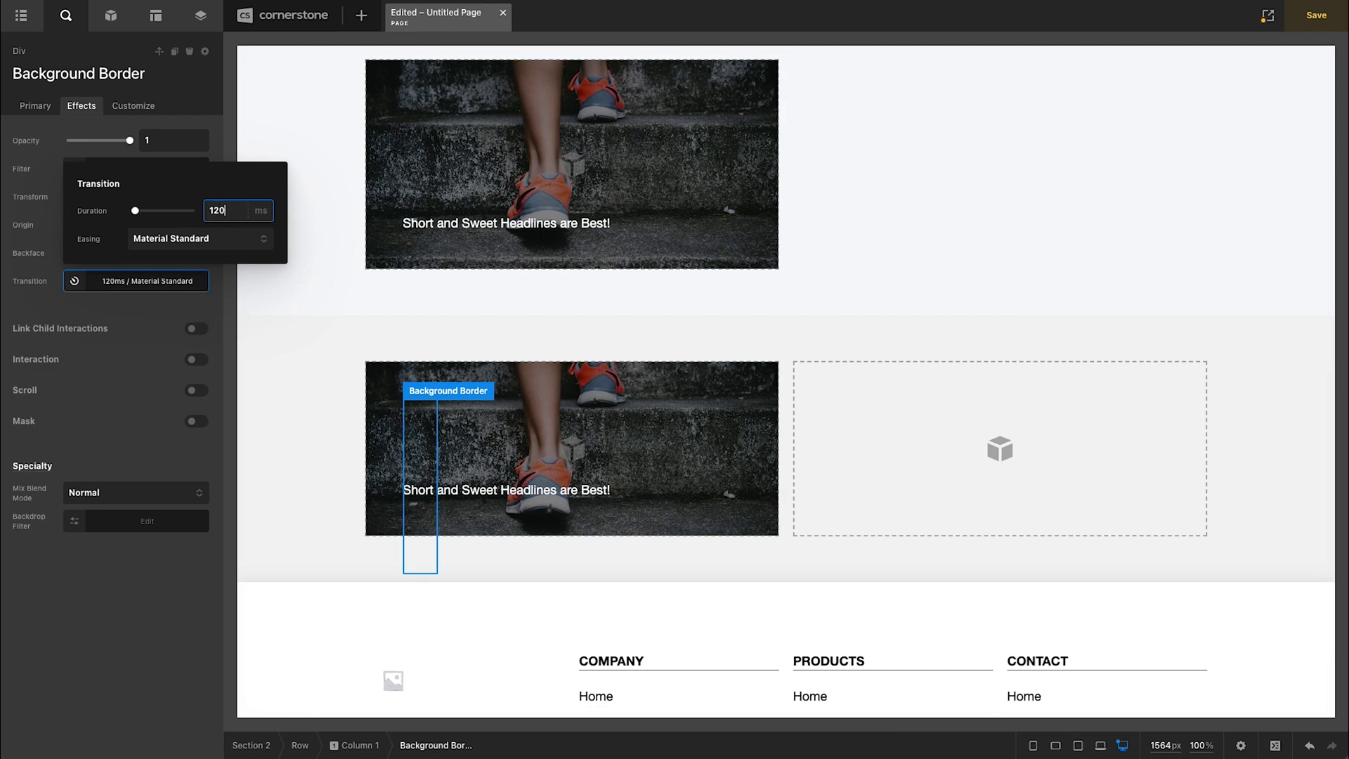
{"action": "left_click", "coordinate": [109, 307]}
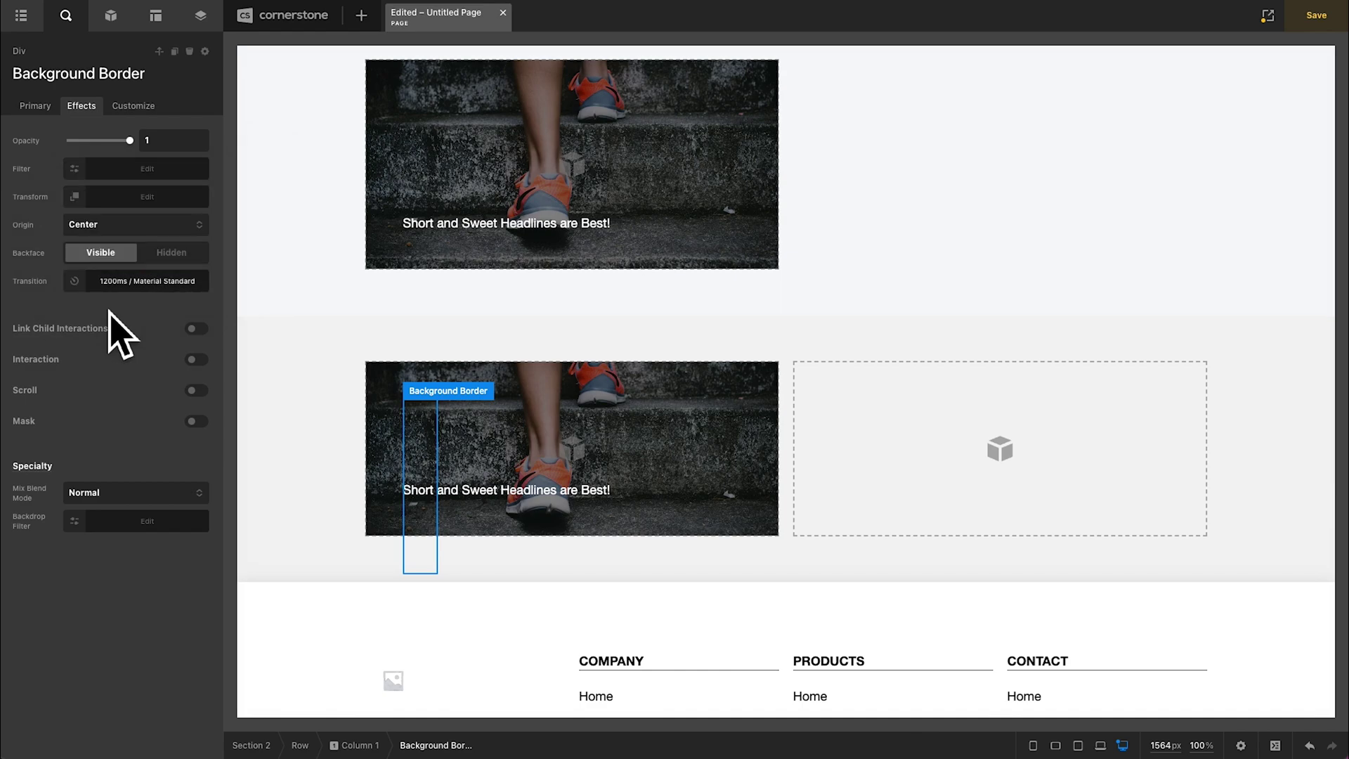
Step: Add a hover Transform interaction scaling the Background Border to 0.9 on X, Y and Z
{"action": "left_click", "coordinate": [196, 360]}
{"action": "left_click", "coordinate": [232, 309]}
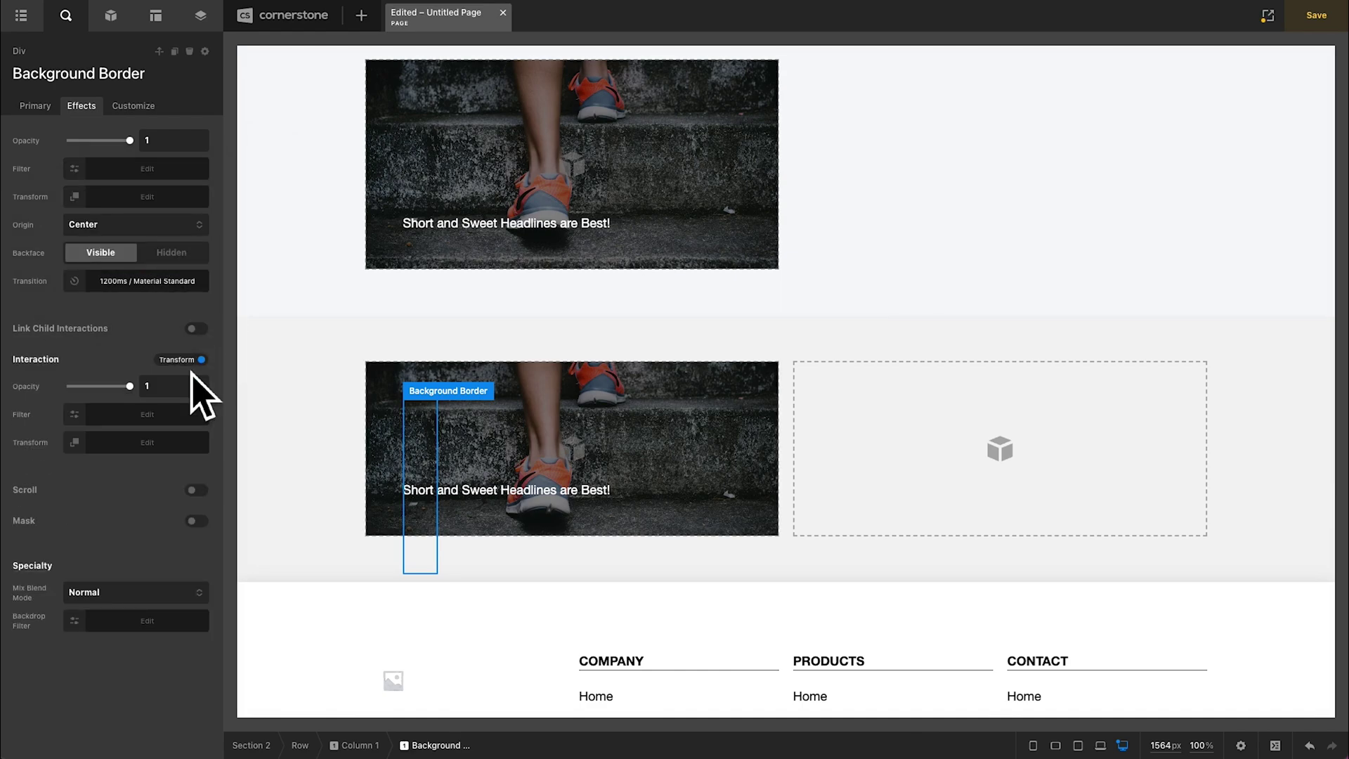
{"action": "left_click", "coordinate": [137, 445]}
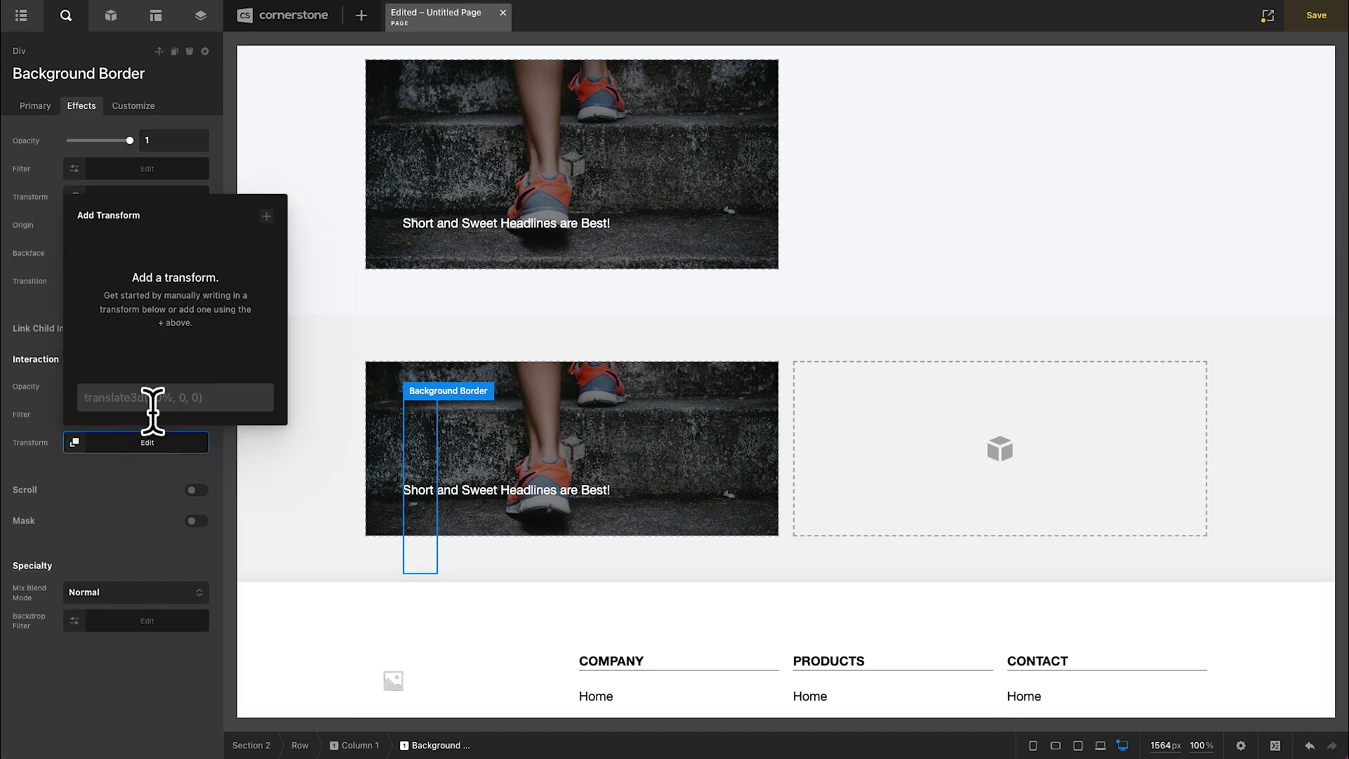
{"action": "left_click", "coordinate": [266, 216]}
{"action": "left_click", "coordinate": [209, 276]}
{"action": "left_click", "coordinate": [200, 304]}
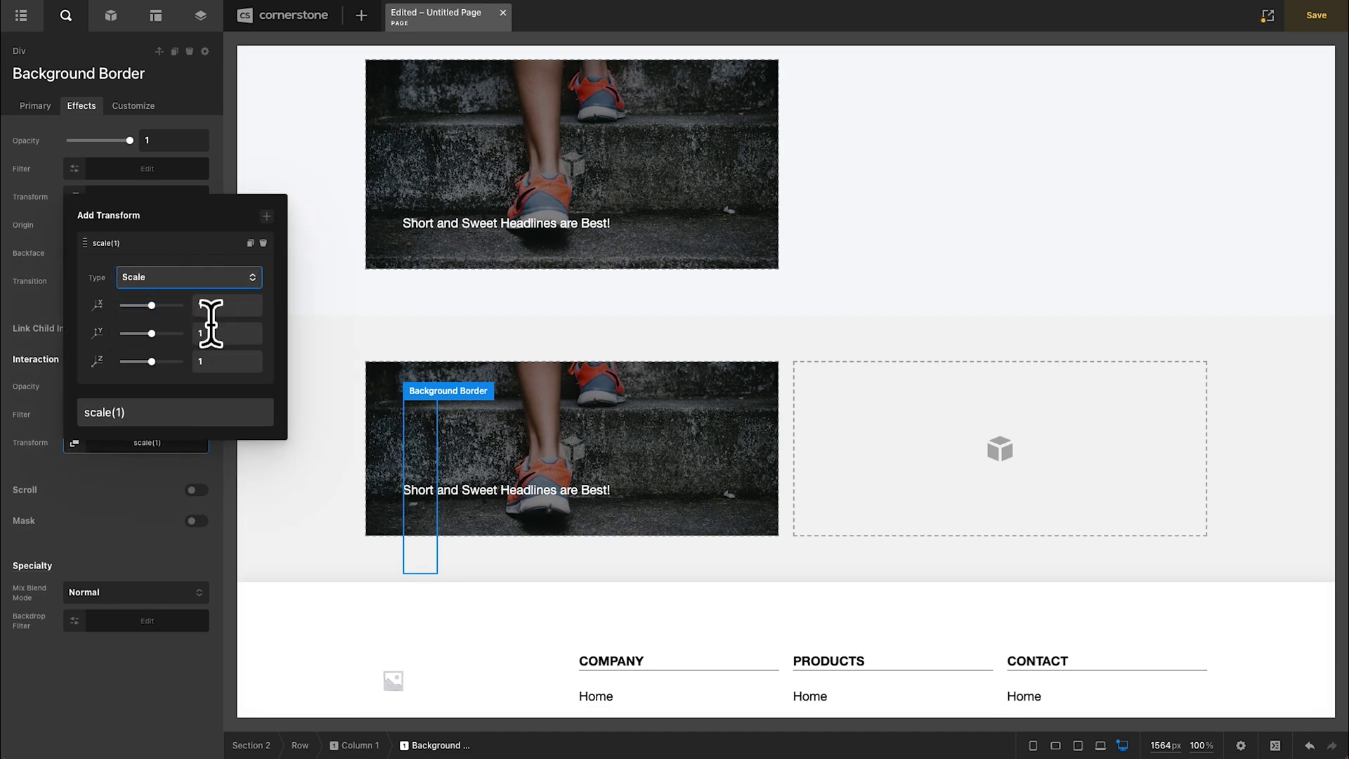
{"action": "left_click", "coordinate": [211, 306]}
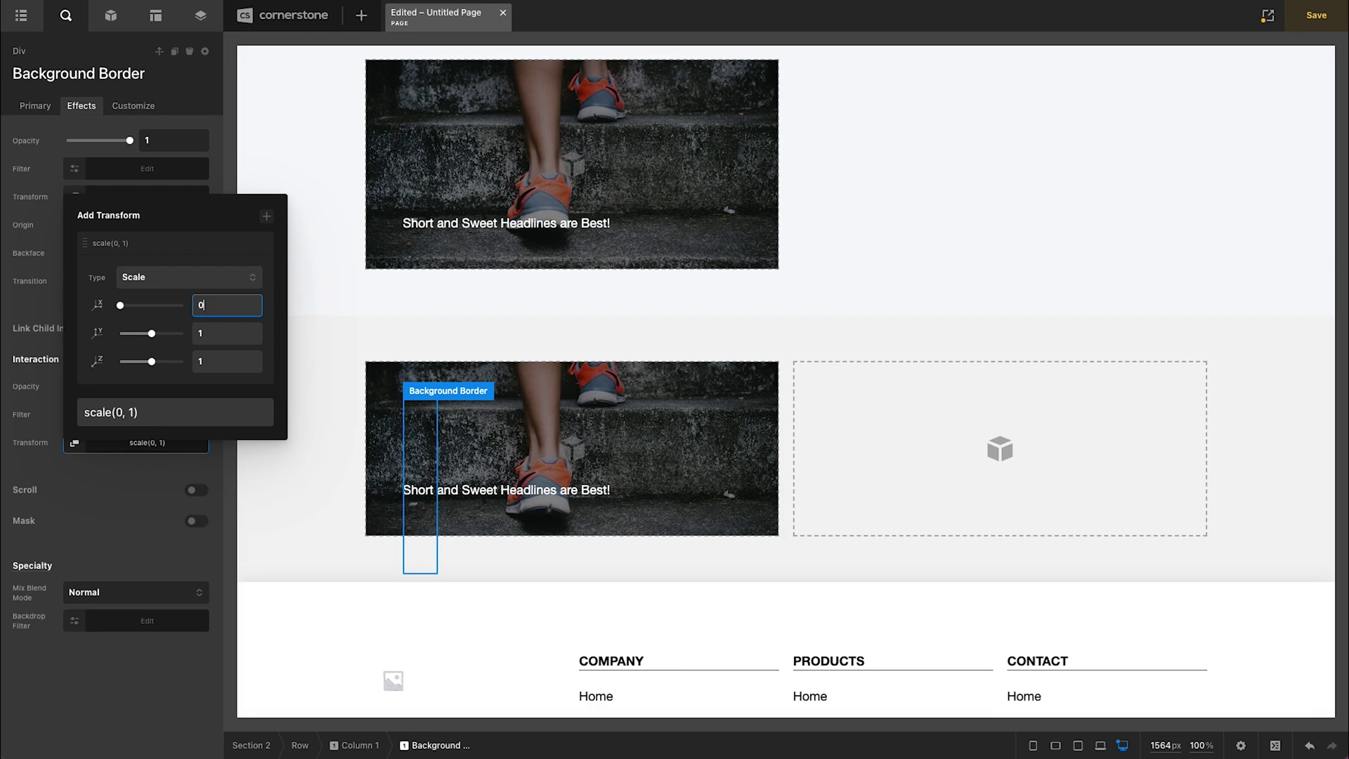
{"action": "left_click", "coordinate": [238, 334]}
{"action": "type", "text": "0.9"}
{"action": "left_click", "coordinate": [236, 362]}
{"action": "type", "text": "0.9"}
{"action": "left_click", "coordinate": [187, 472]}
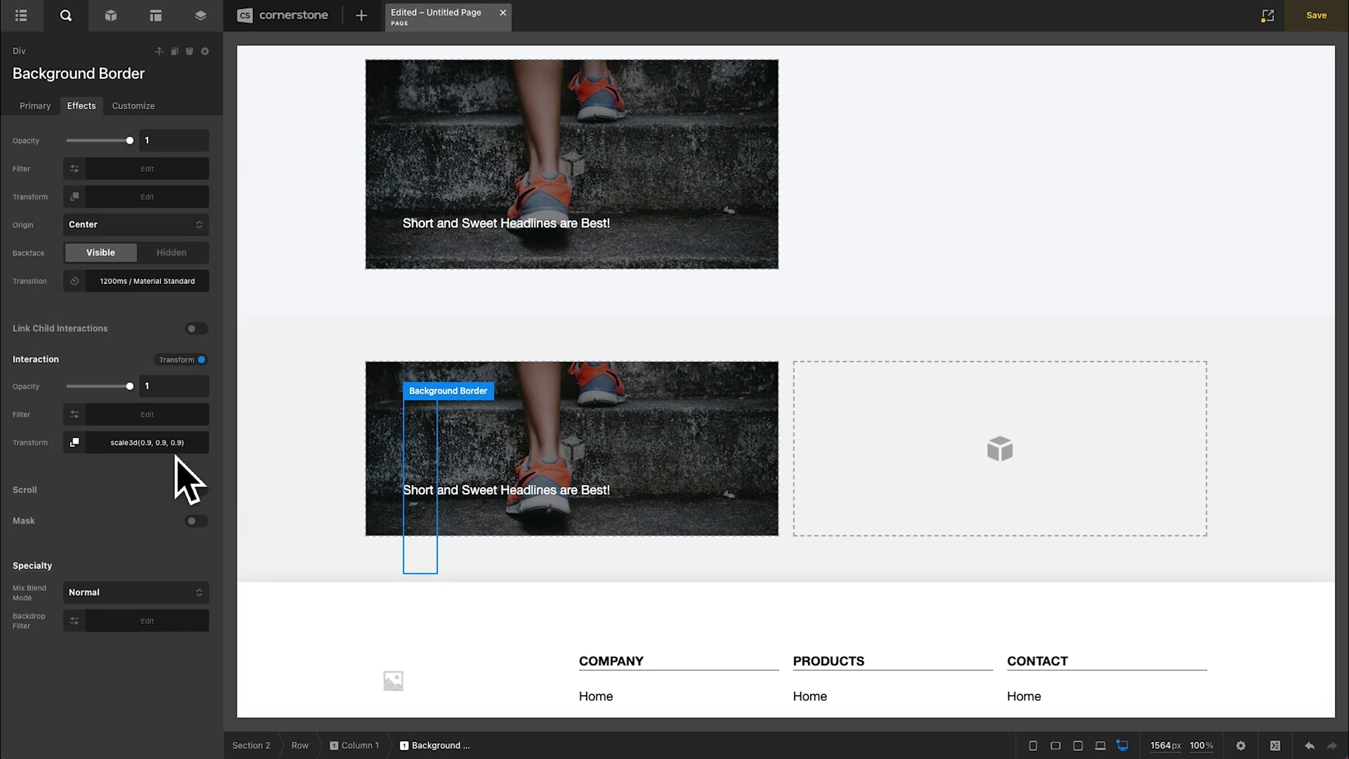